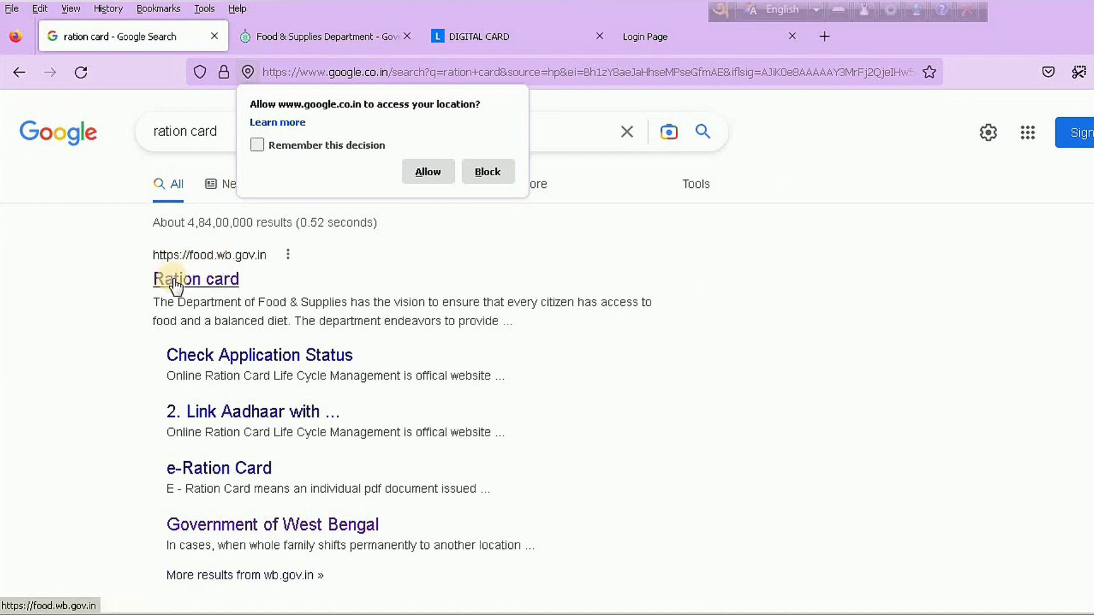
From the food.wb.gov.in ration card services, choose applying for a new ration card for a new family member
left_click(217, 280)
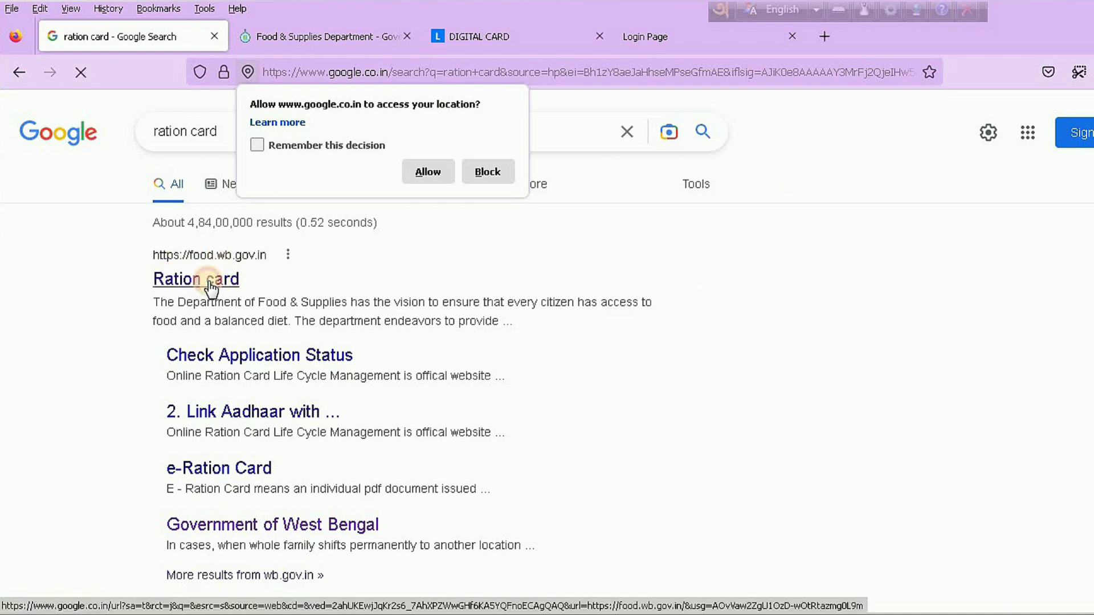
scroll(188, 351, "down", 3)
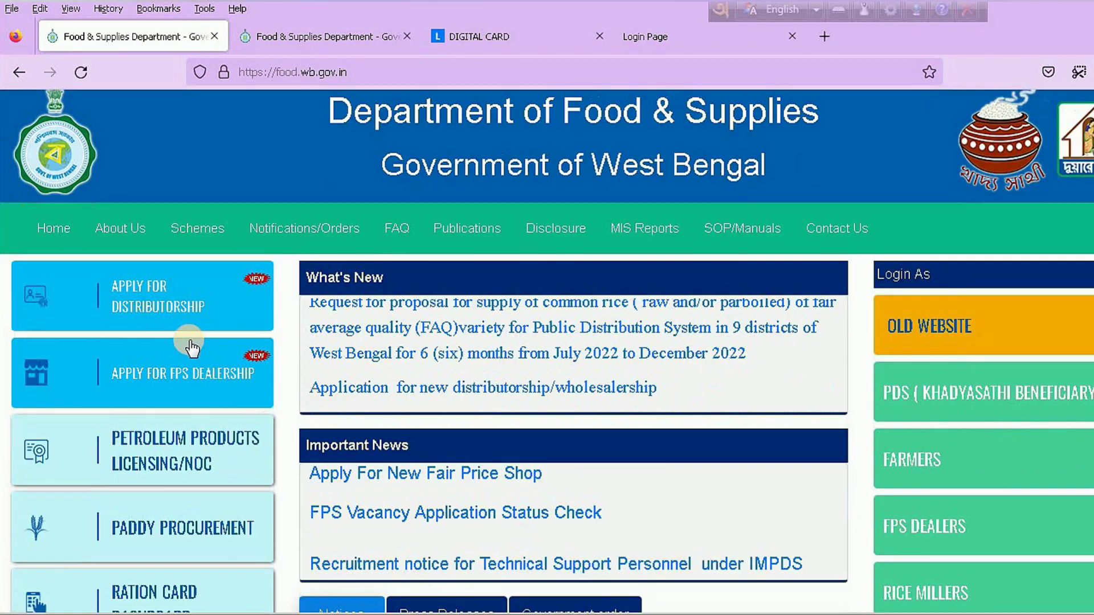
scroll(149, 484, "down", 3)
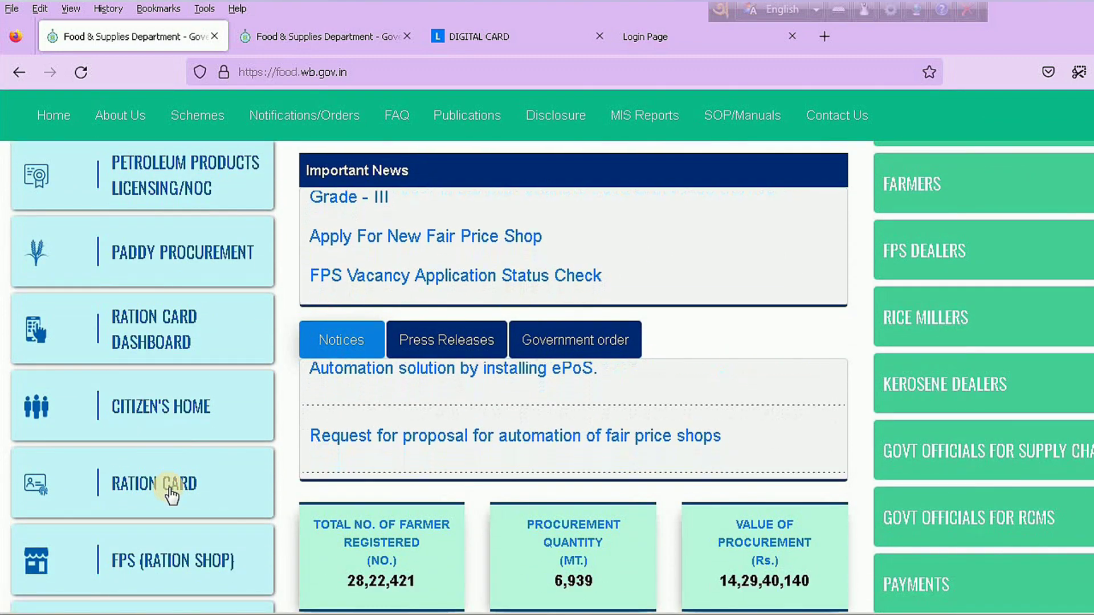
left_click(149, 484)
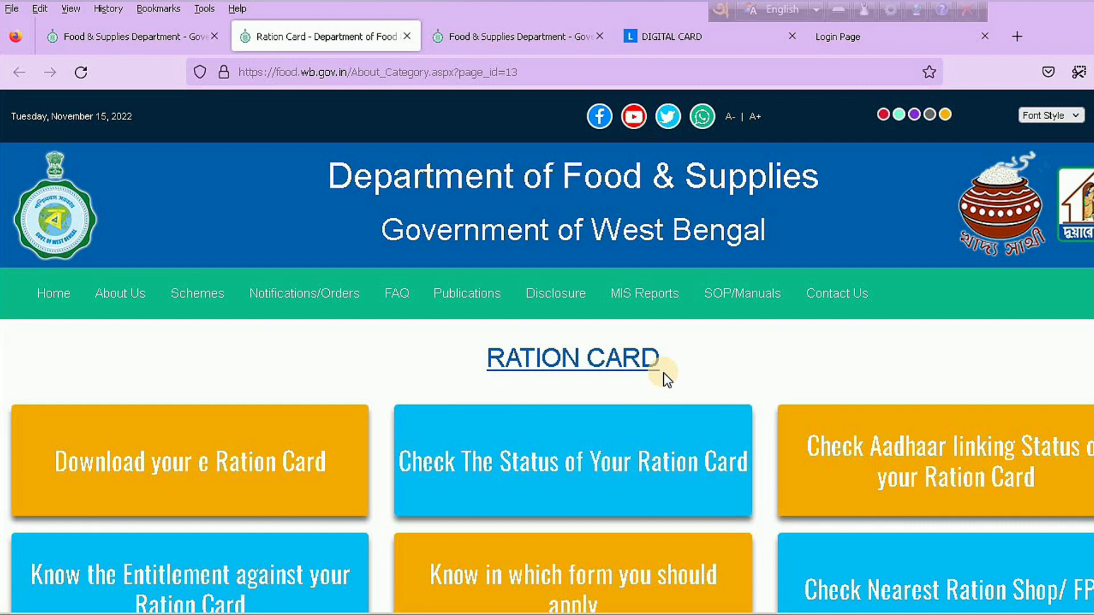
scroll(663, 373, "down", 3)
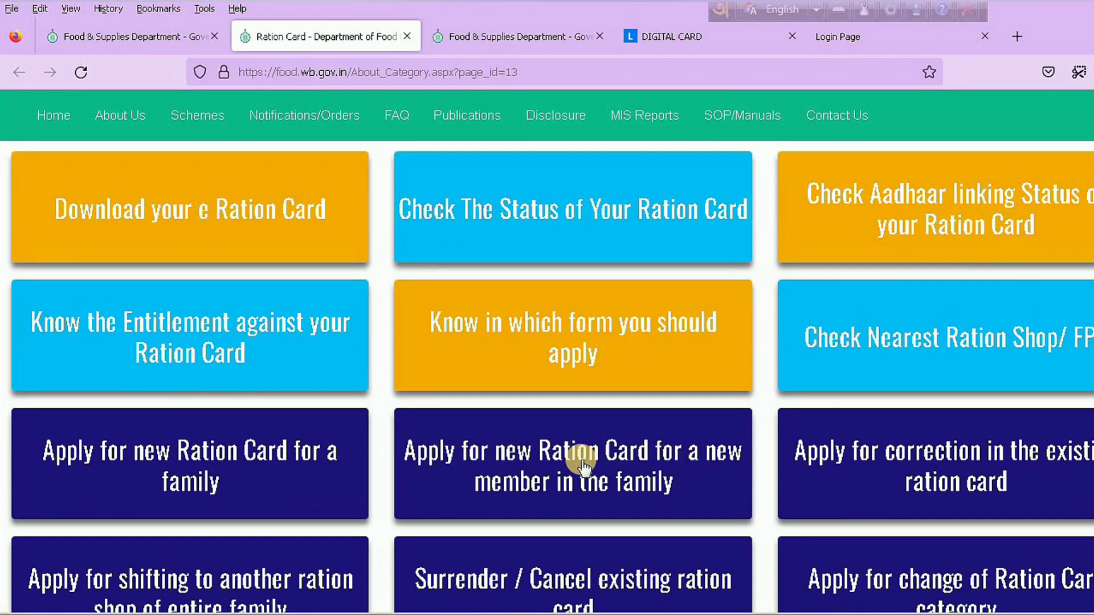
scroll(579, 456, "down", 2)
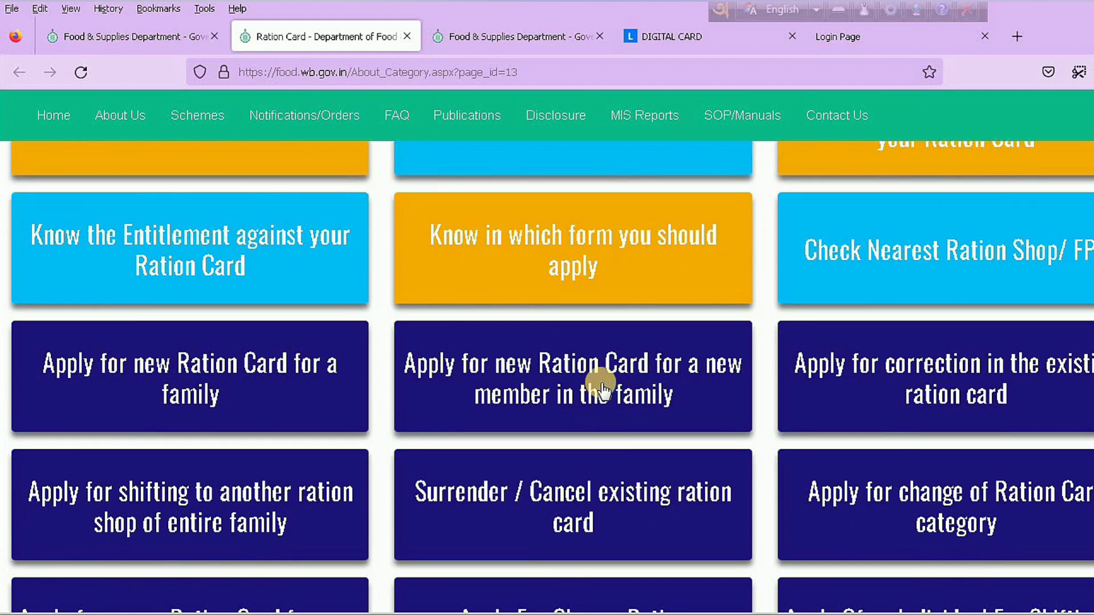
left_click(602, 391)
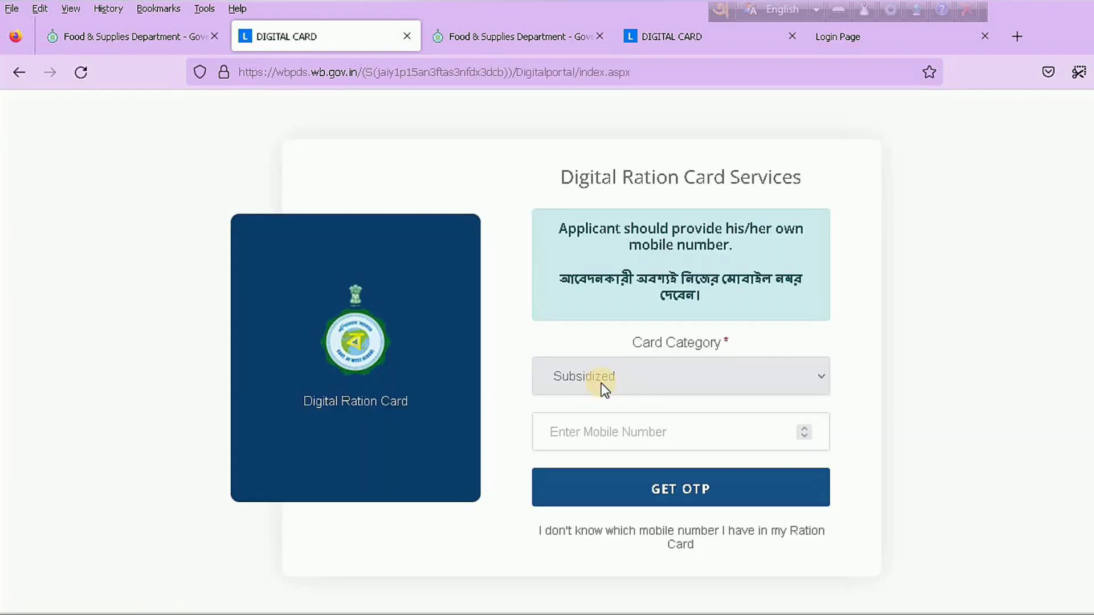
Sign in with the applicant's mobile number and the received OTP
left_click(603, 431)
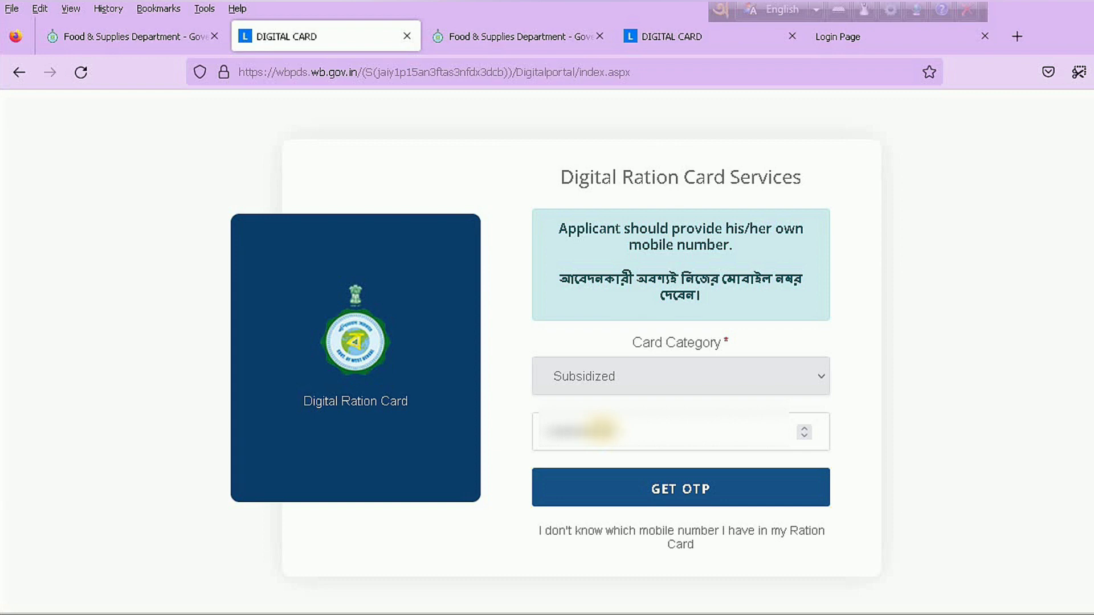
left_click(690, 489)
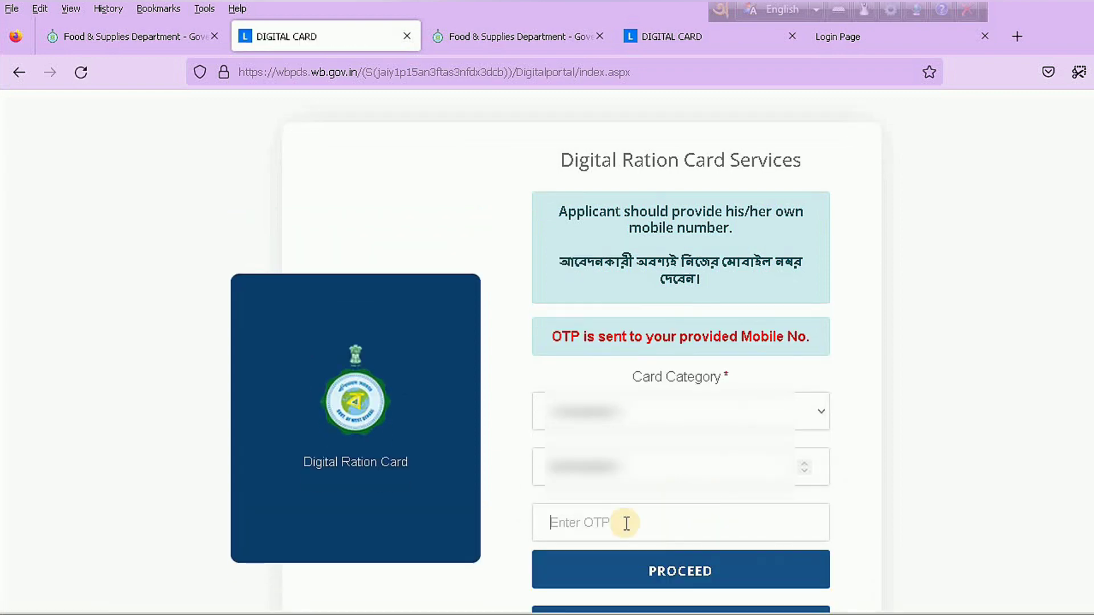
scroll(655, 533, "down", 3)
left_click(680, 500)
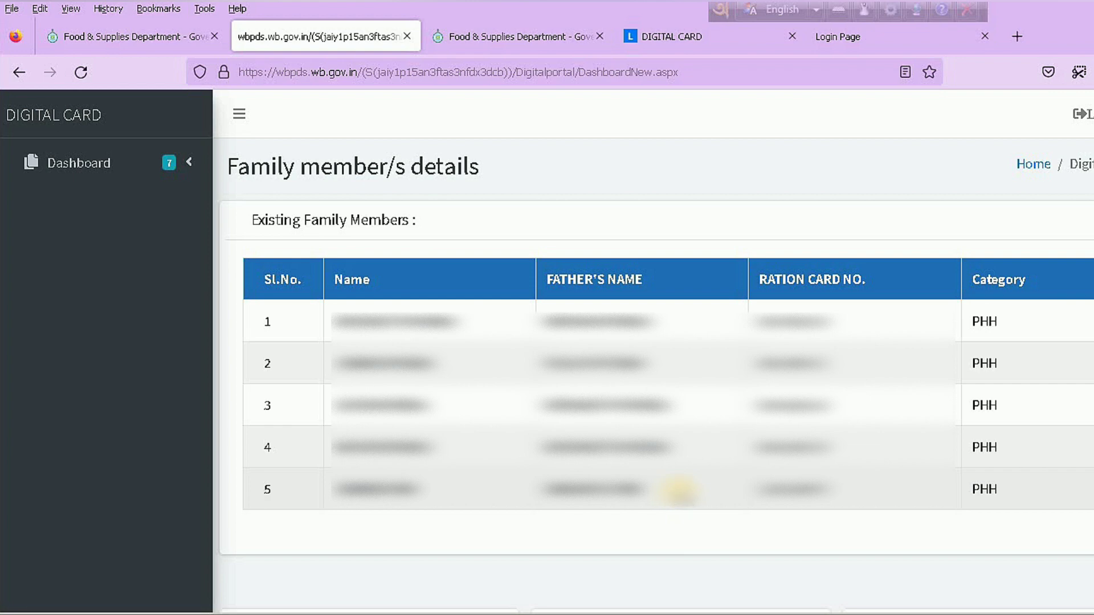
Start the Form-4 application and expand the Select Head Of Family dropdown
scroll(678, 490, "down", 7)
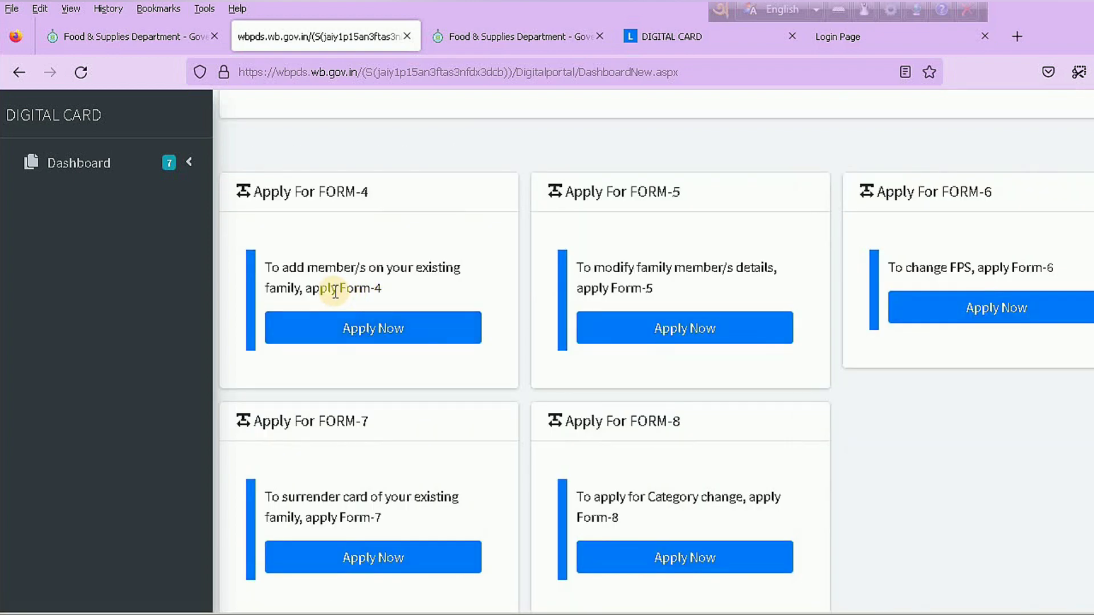
left_click_drag(335, 292, 384, 285)
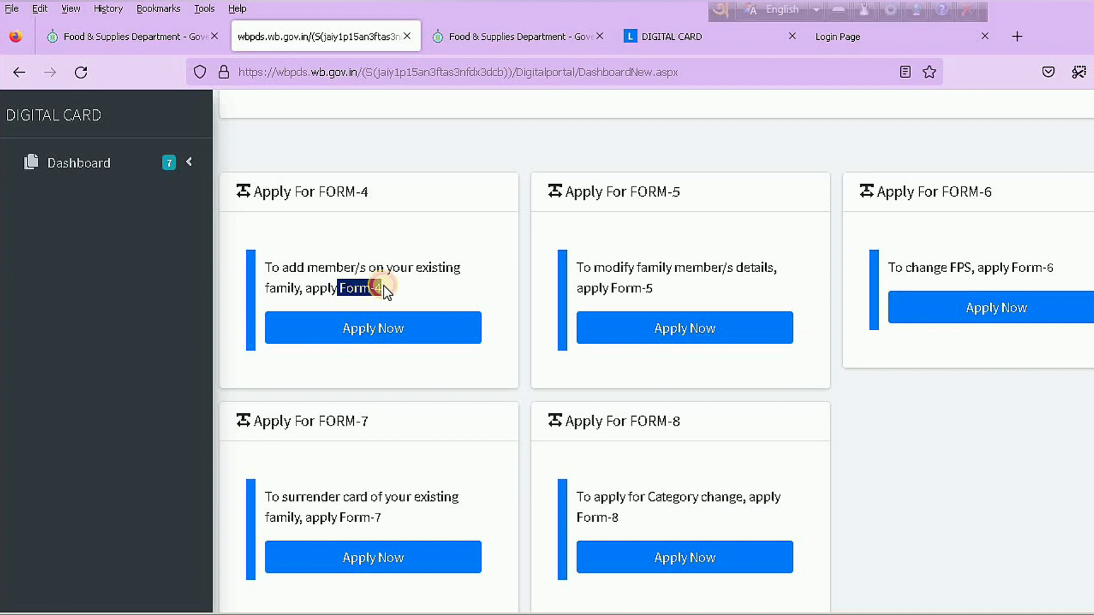
left_click(379, 329)
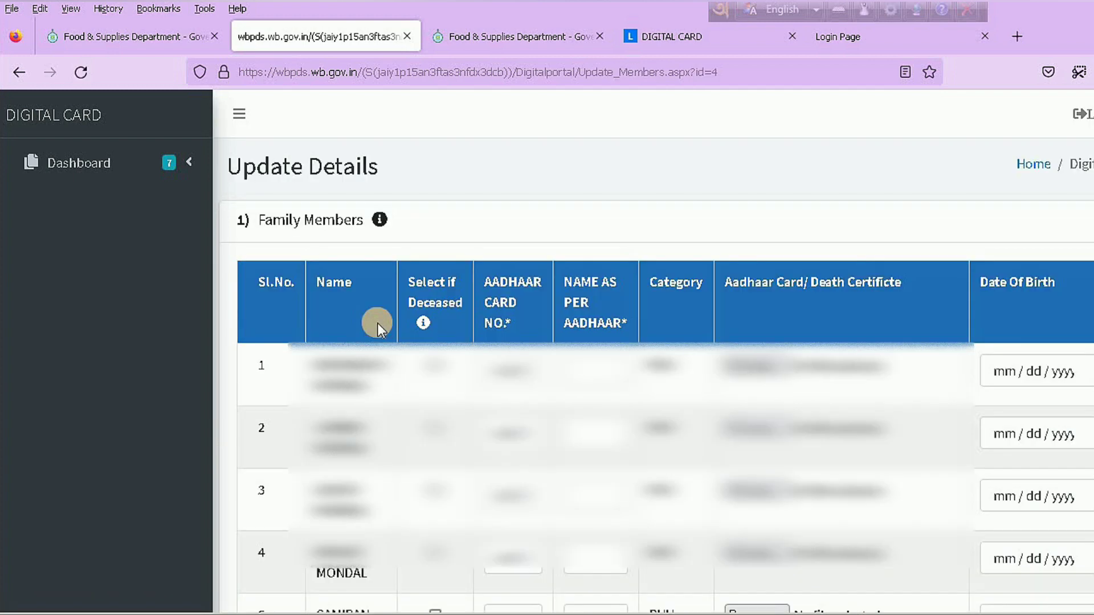
scroll(379, 327, "down", 8)
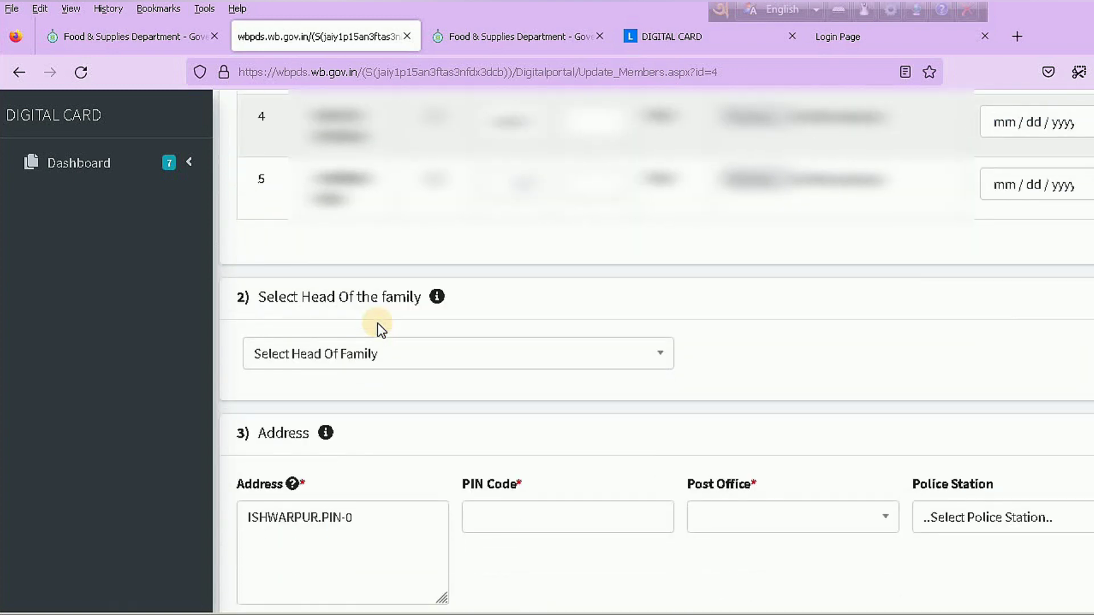
left_click(407, 356)
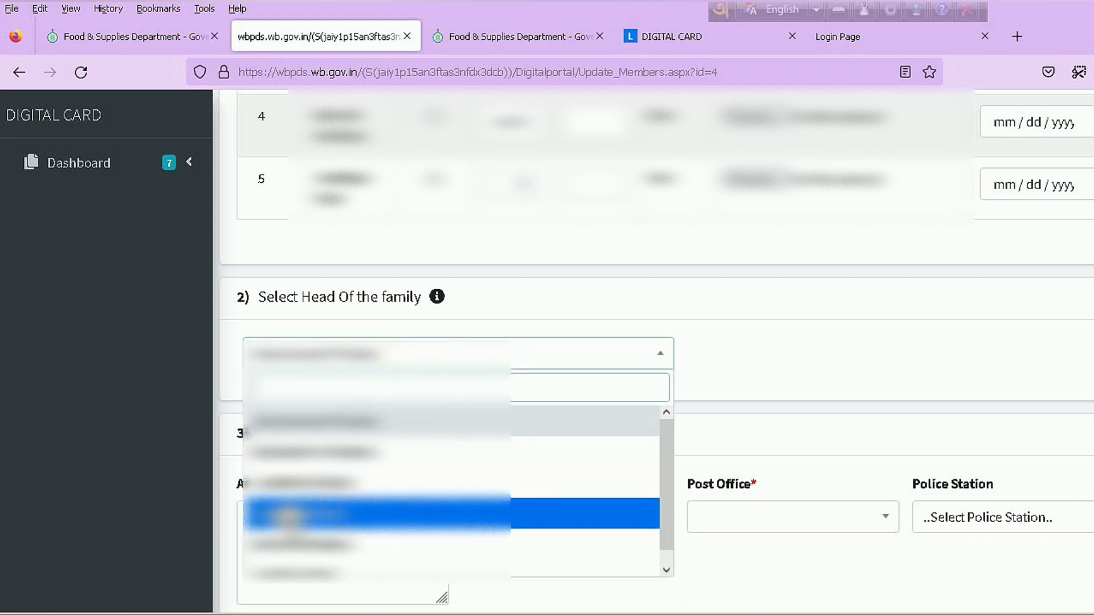
Choose the head of family, replace the old address with the new village address, and begin the PIN code
left_click(289, 515)
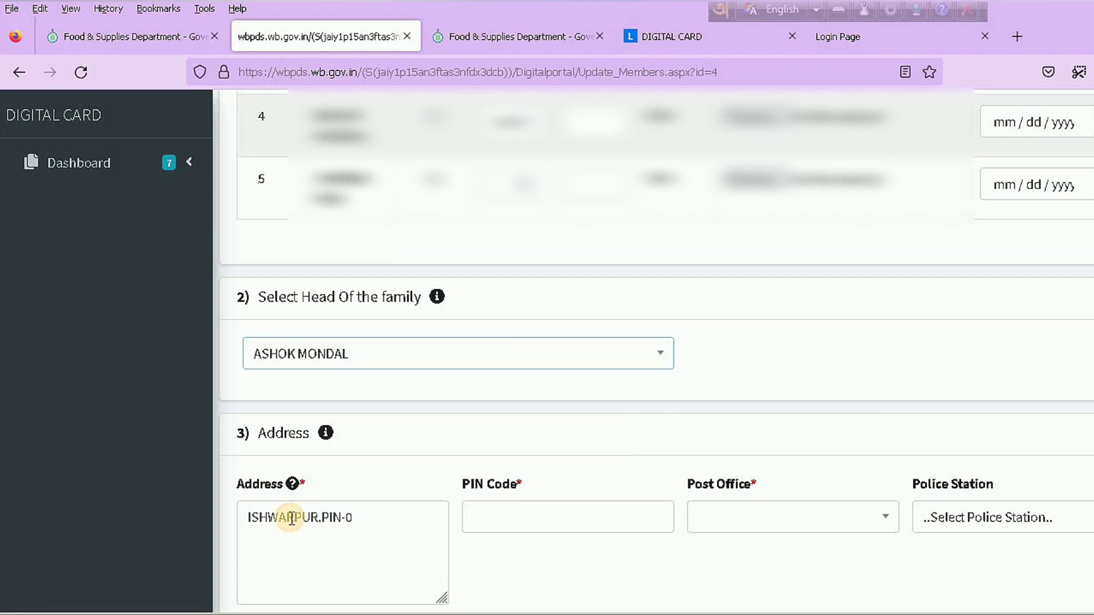
scroll(291, 518, "down", 3)
left_click_drag(354, 430, 203, 429)
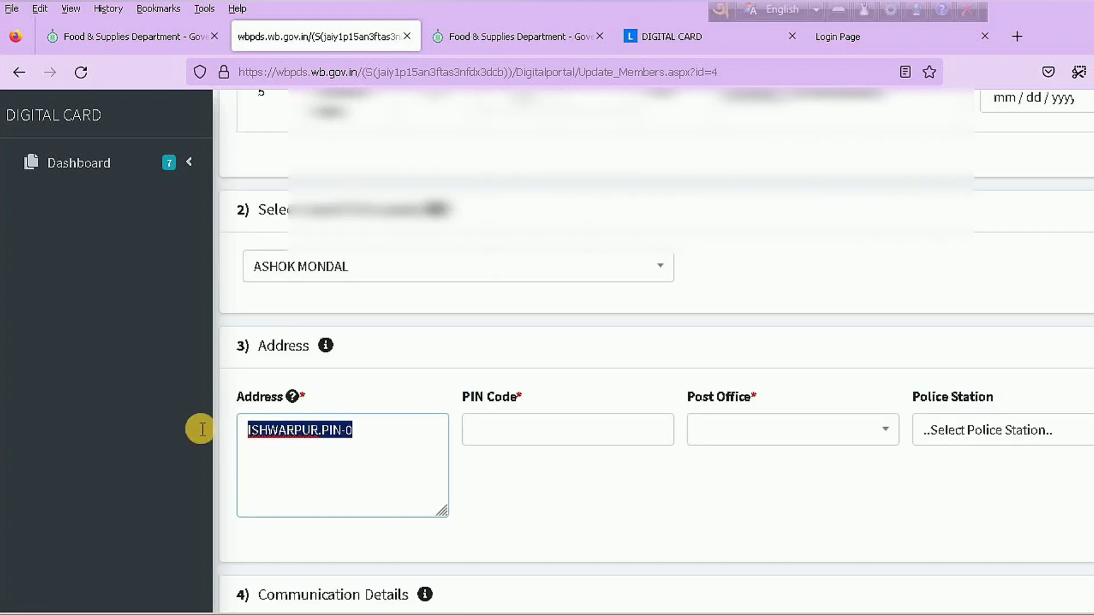
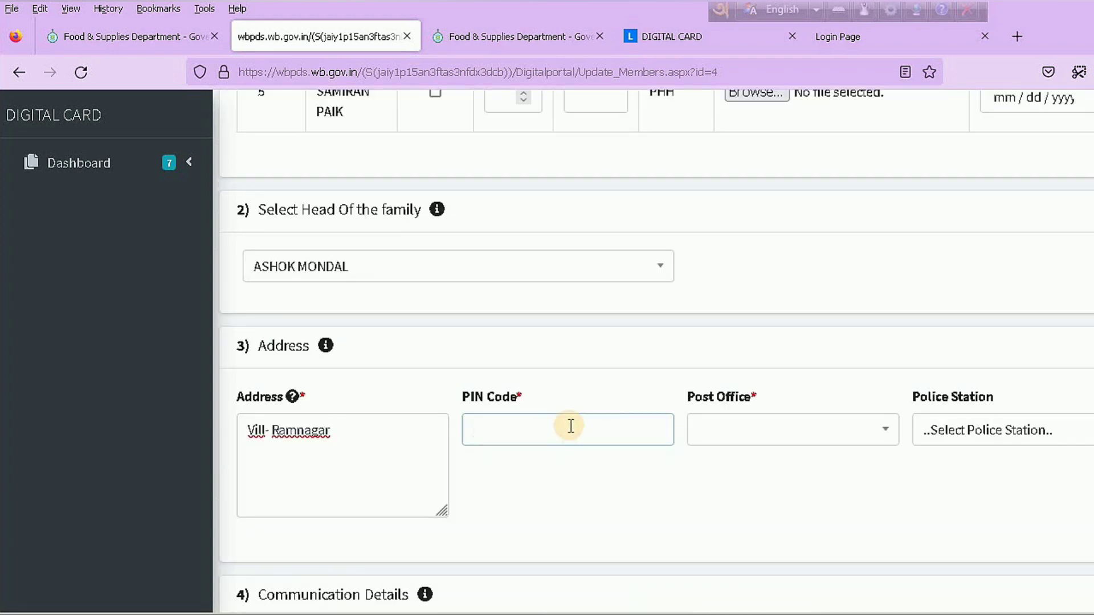
Complete the PIN code and select Baidyahat as the post office
type("36")
left_click(742, 427)
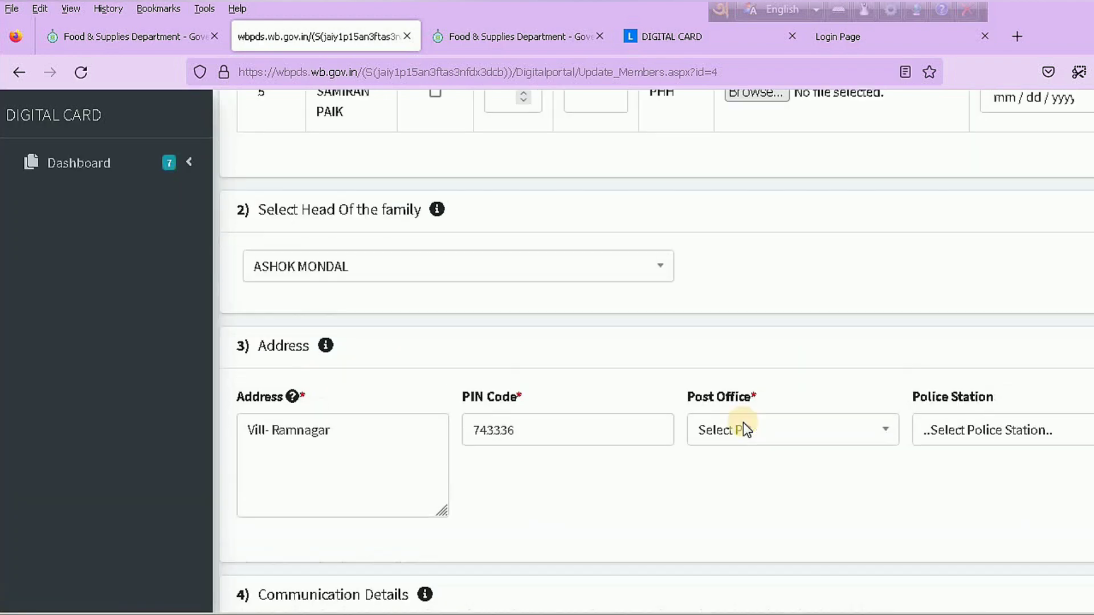
left_click(764, 431)
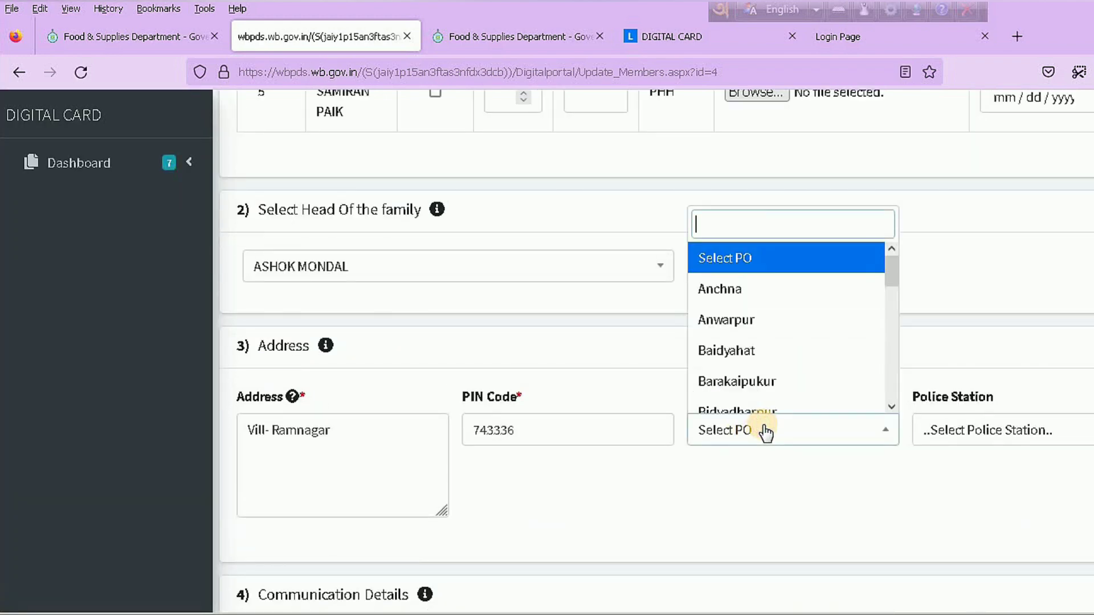
type("bai")
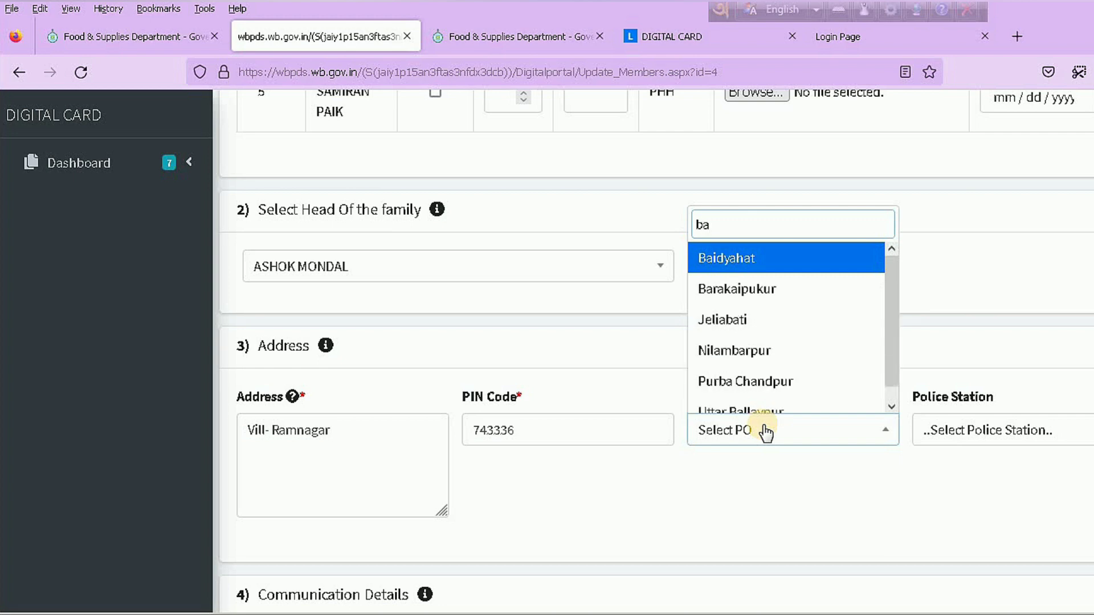
left_click(735, 396)
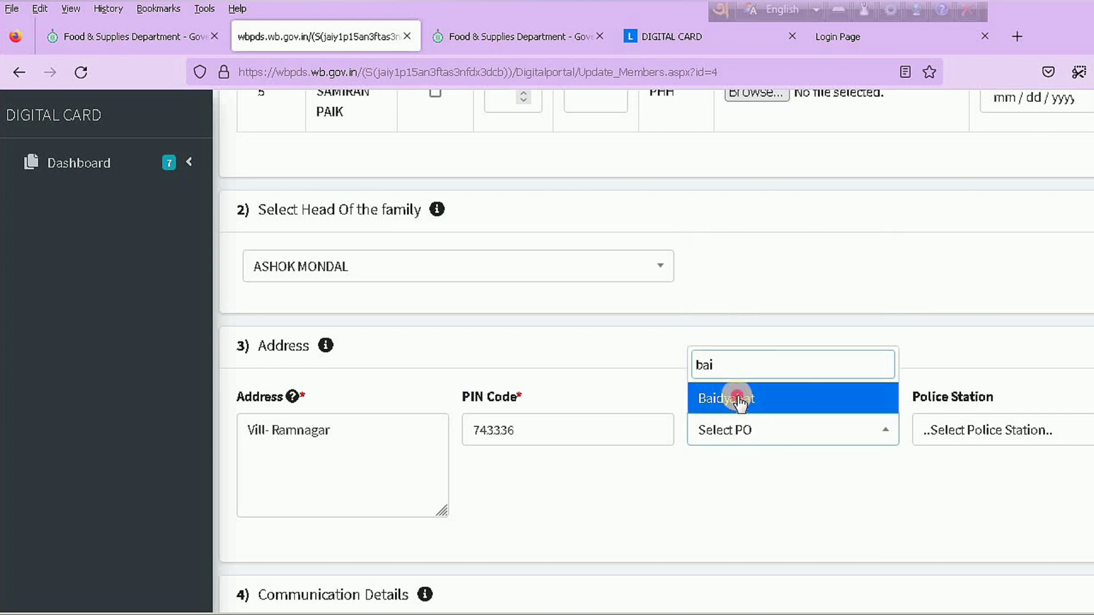
Set the police station to KULPI
left_click(983, 398)
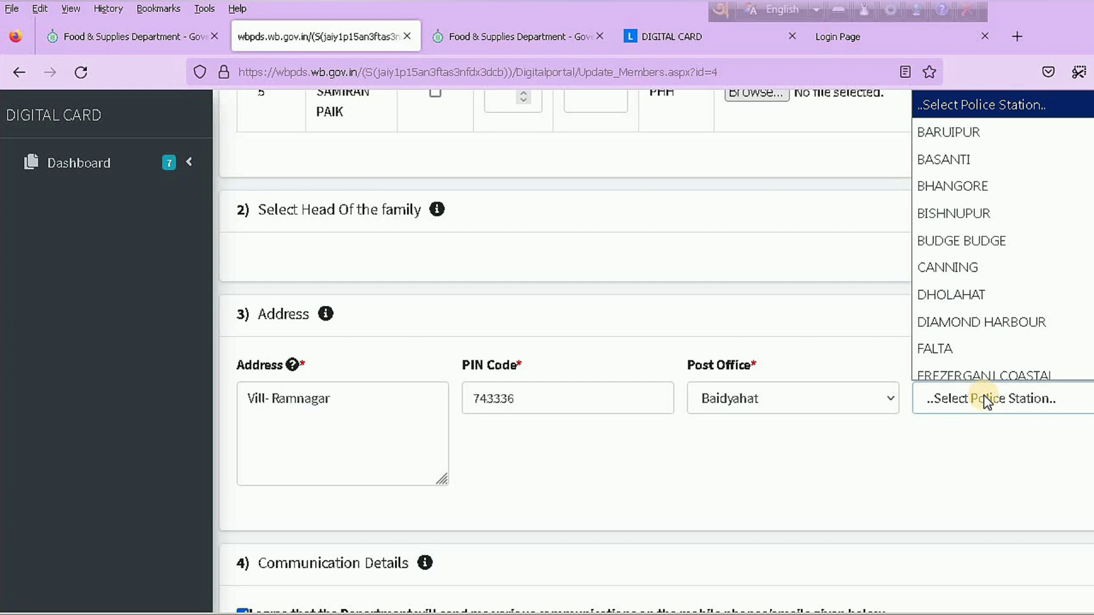
key("k")
key("u")
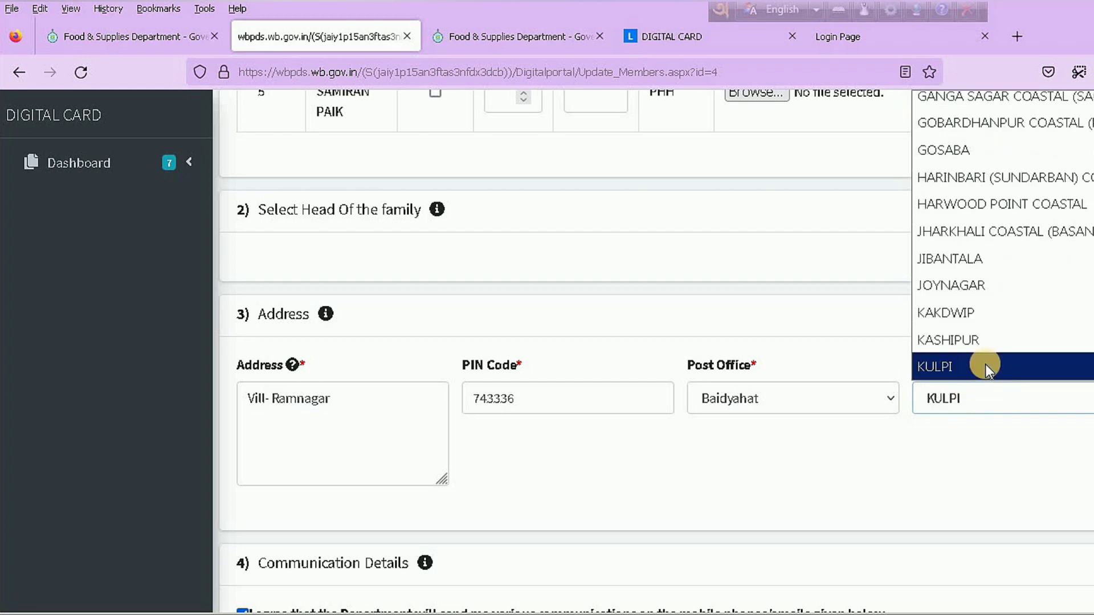
left_click(986, 364)
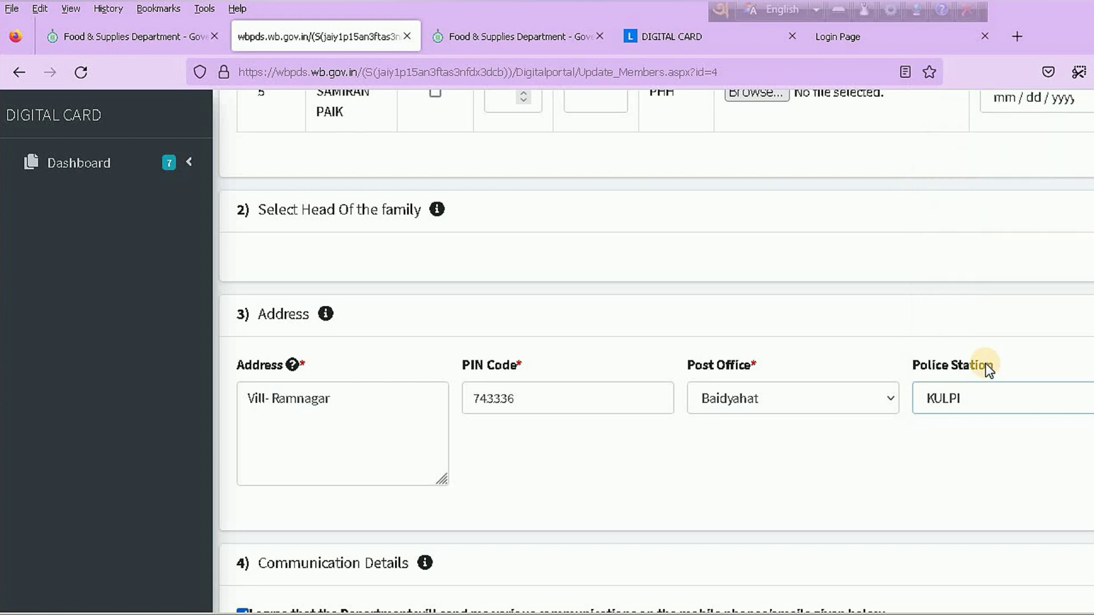
scroll(646, 497, "down", 2)
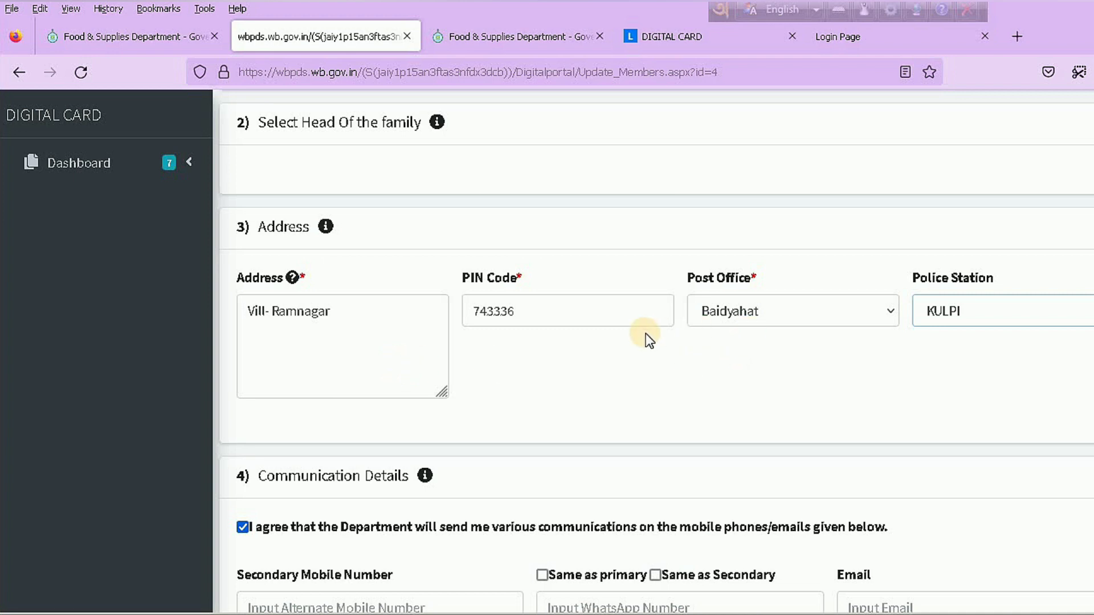
Append post office, police station and district to the address, and set WhatsApp same as primary mobile
left_click(420, 335)
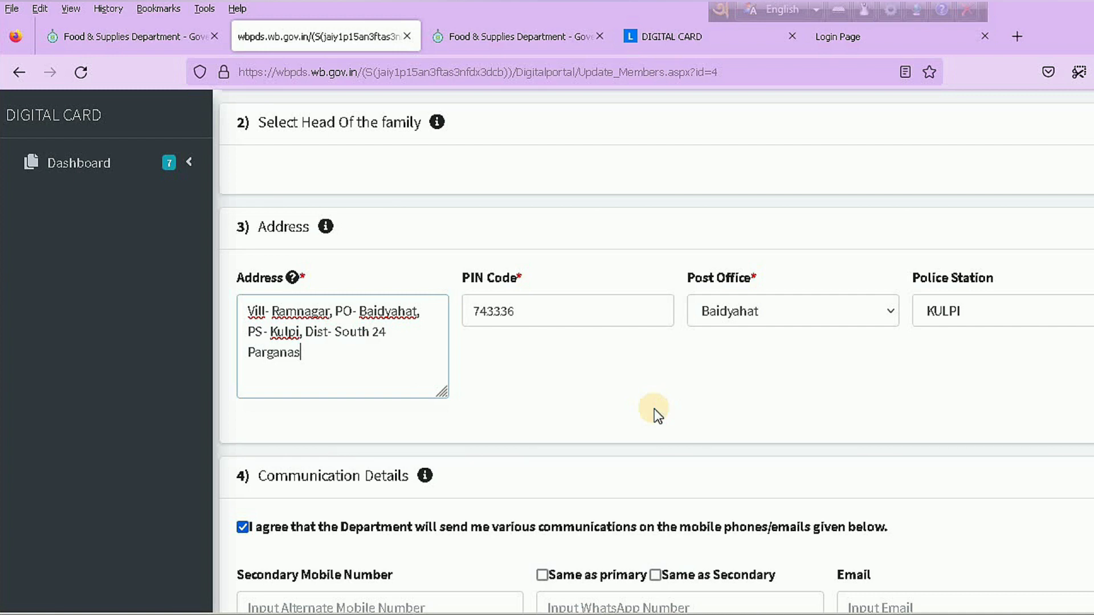
scroll(658, 414, "down", 2)
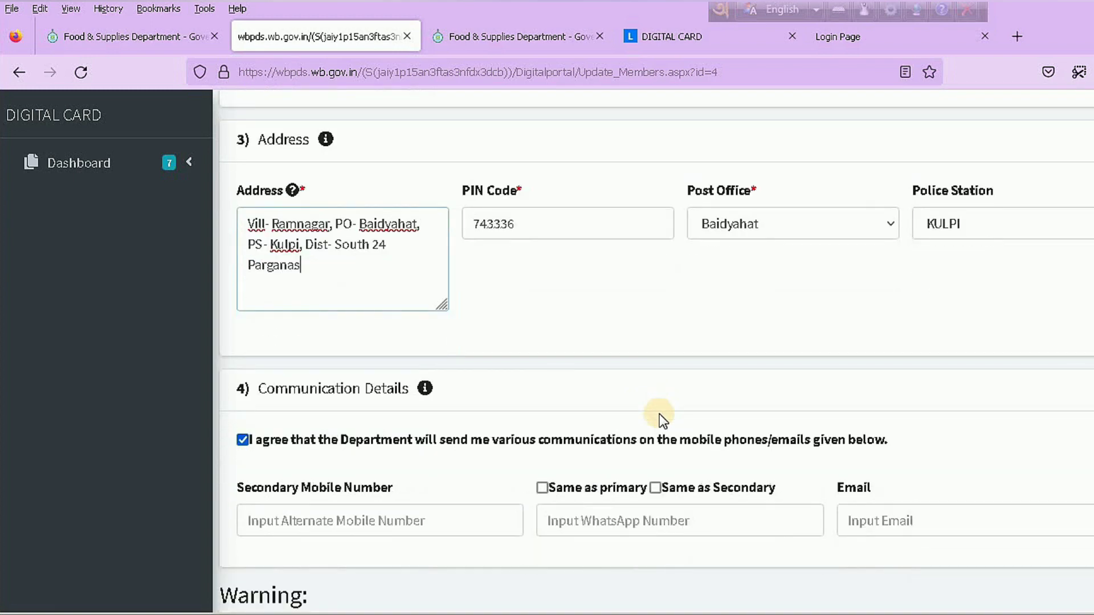
left_click(543, 488)
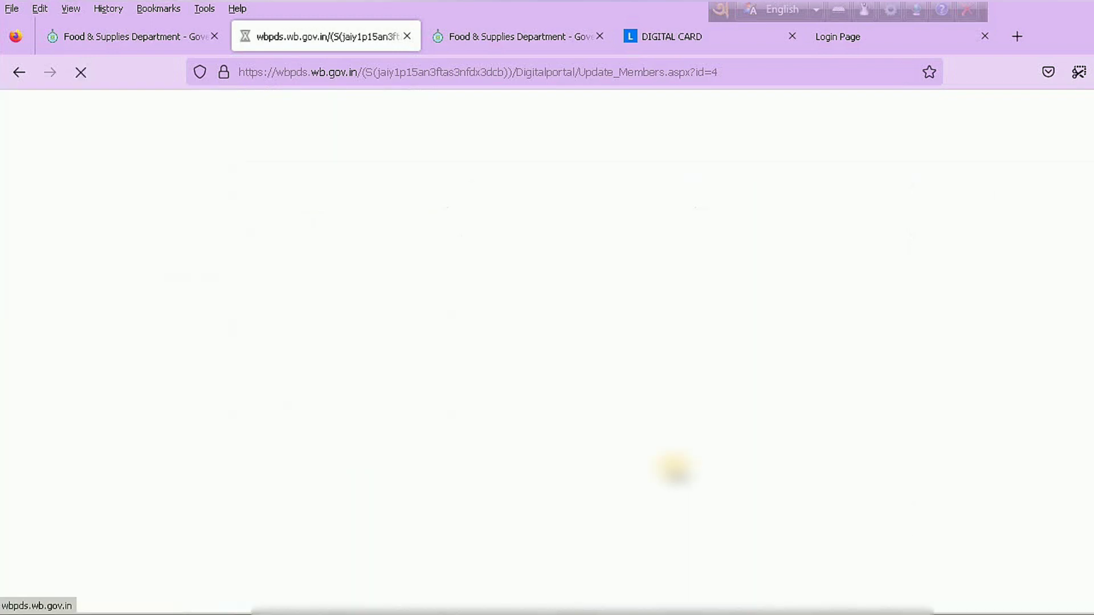
Tick 'It's Okay, I agree' and submit the details with NEXT
scroll(359, 431, "up", 4)
scroll(356, 430, "down", 1)
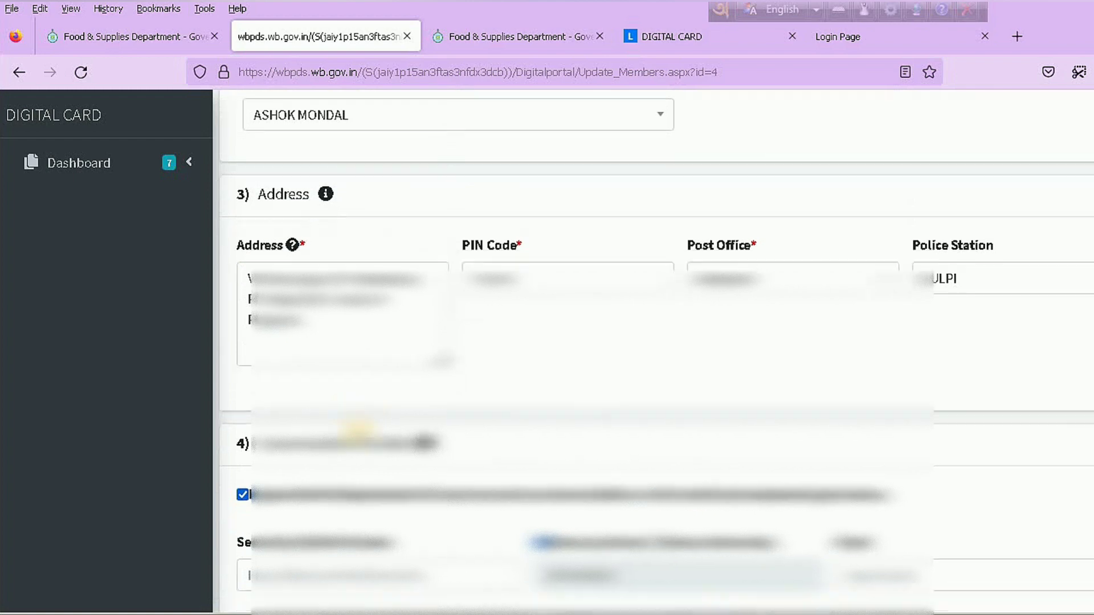
scroll(356, 431, "down", 3)
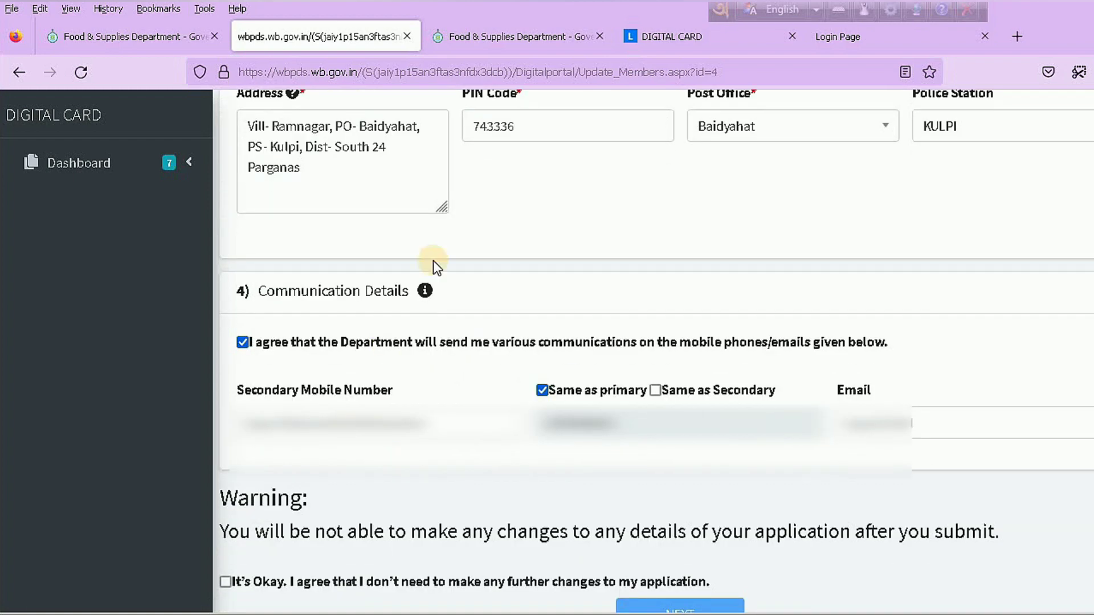
scroll(633, 450, "up", 4)
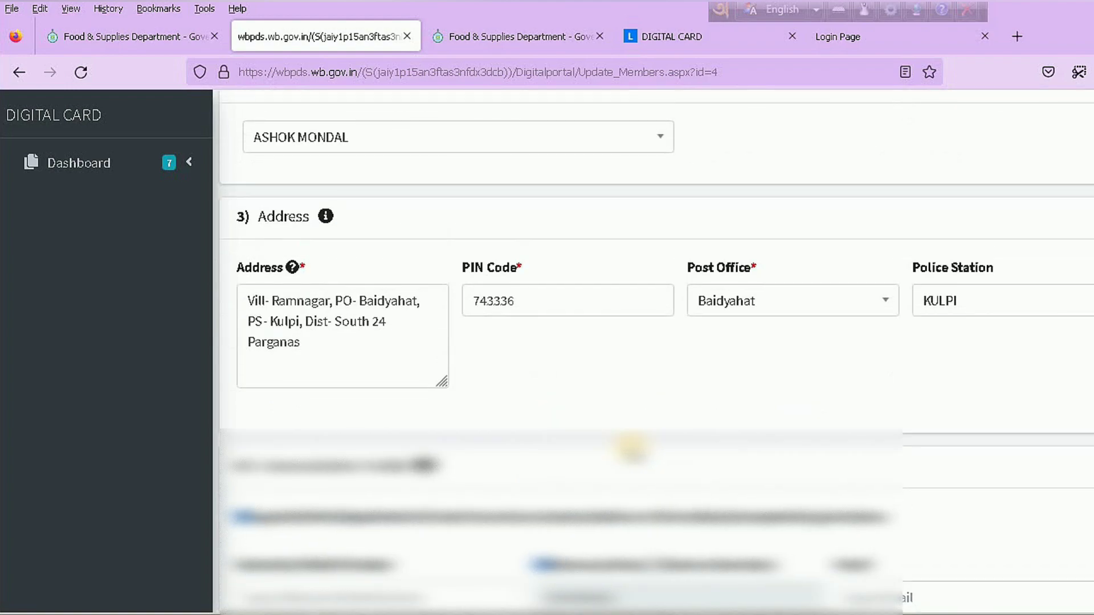
scroll(632, 450, "down", 4)
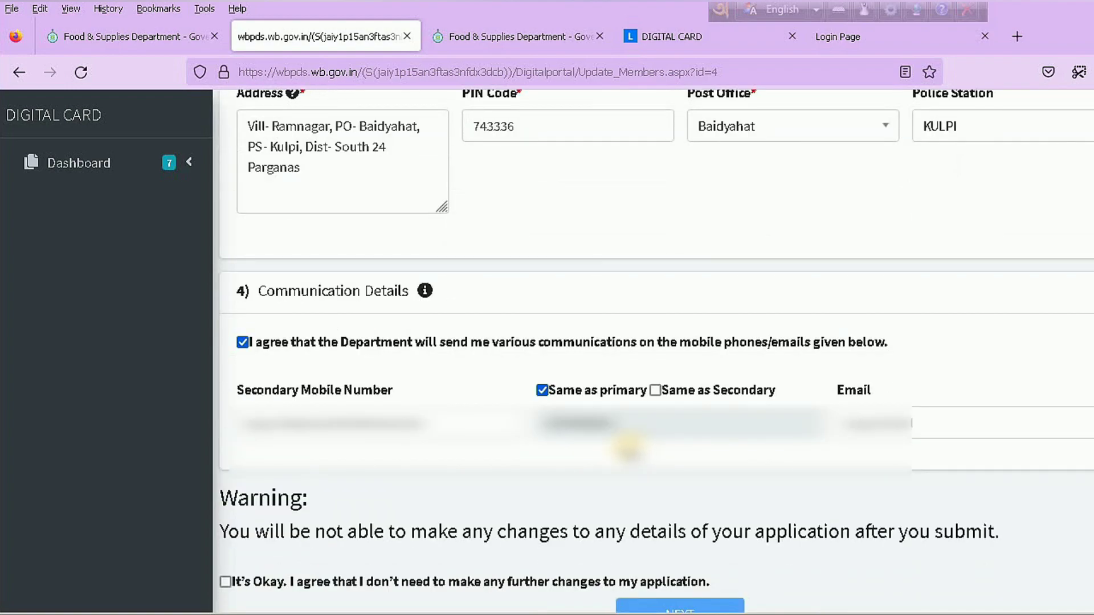
scroll(592, 435, "down", 2)
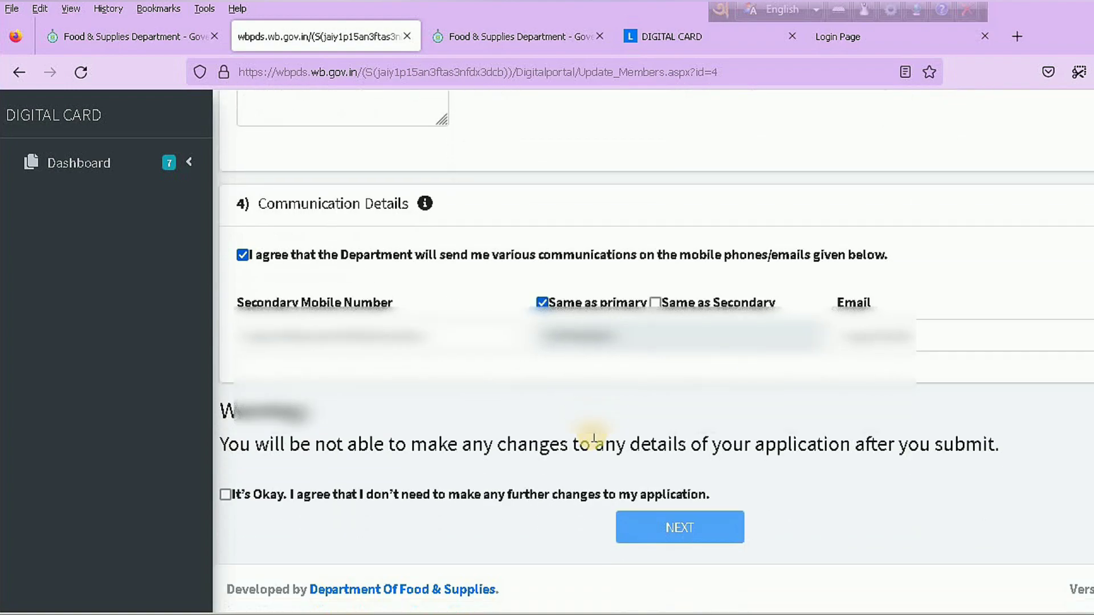
left_click(426, 493)
left_click(690, 527)
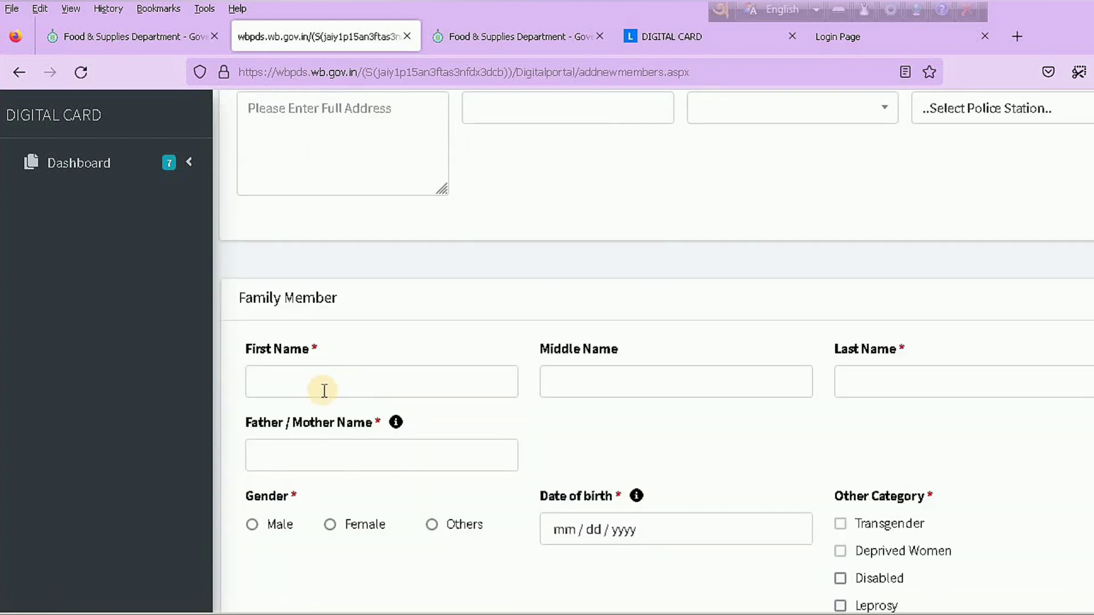
Enter the new member's first name, last name and parent's name, and set gender to Female
left_click(321, 385)
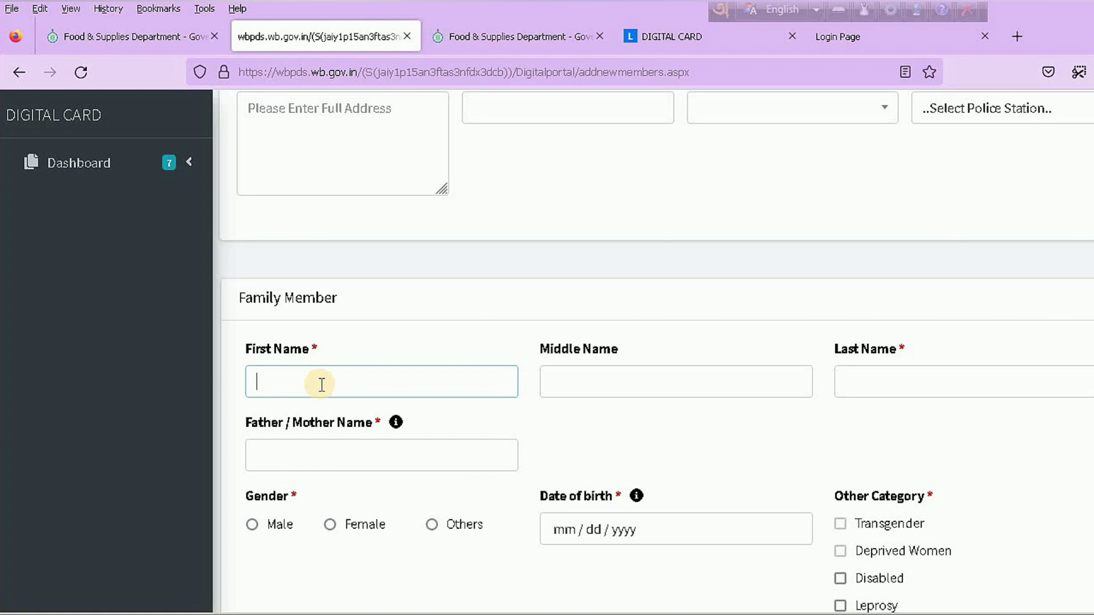
key("Tab")
key("Tab")
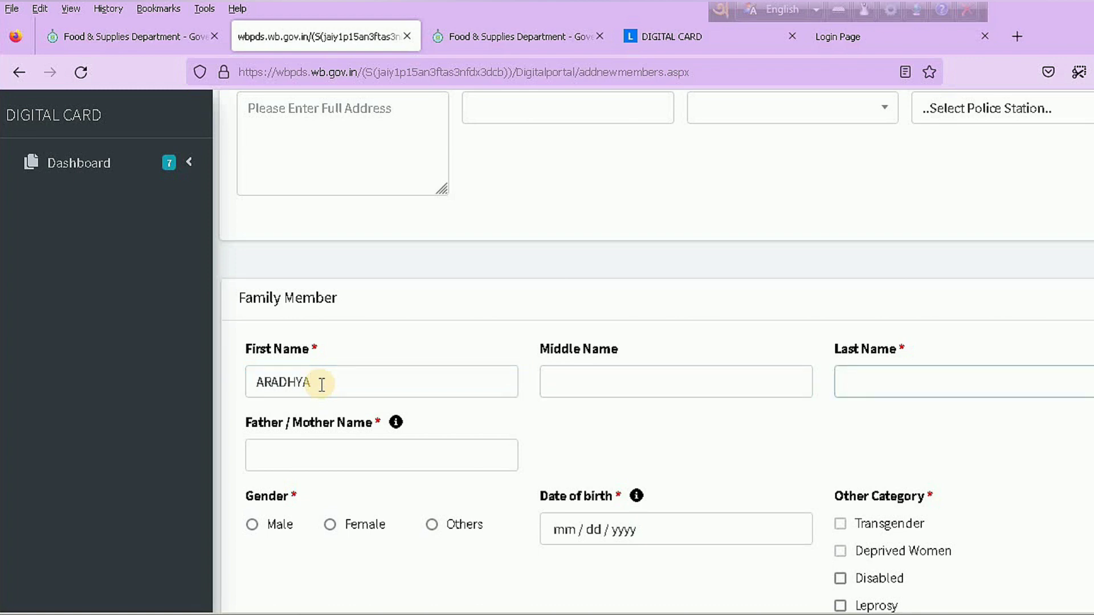
key("Tab")
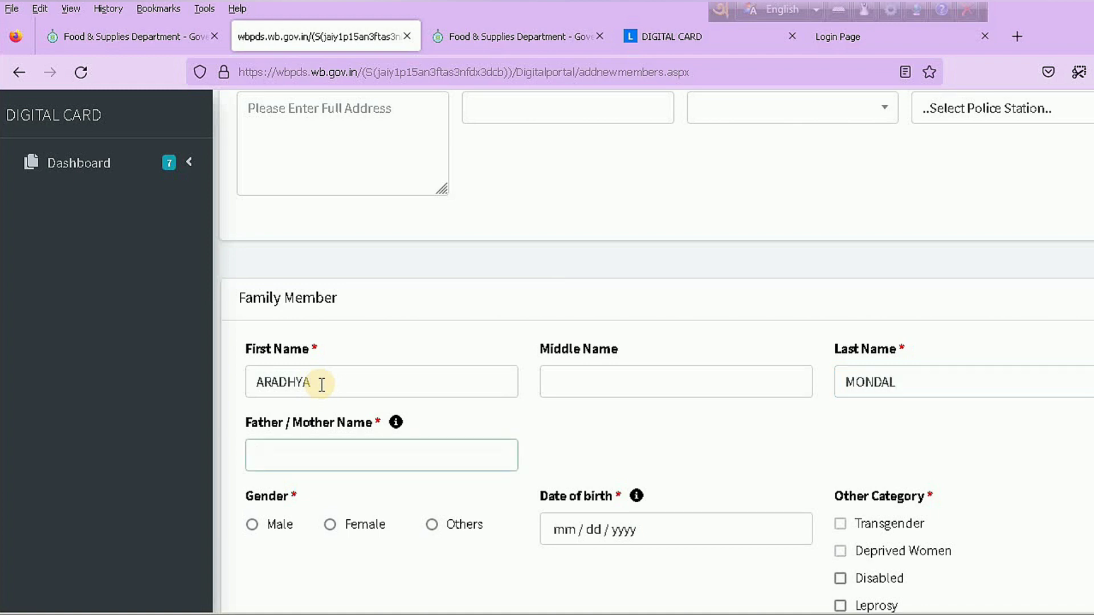
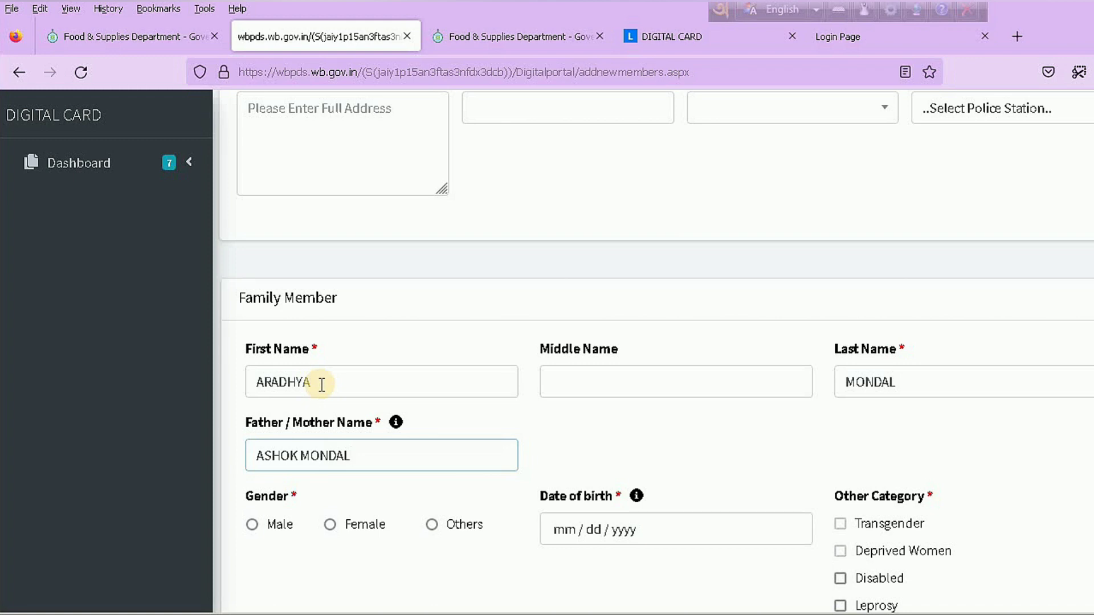
key("Tab")
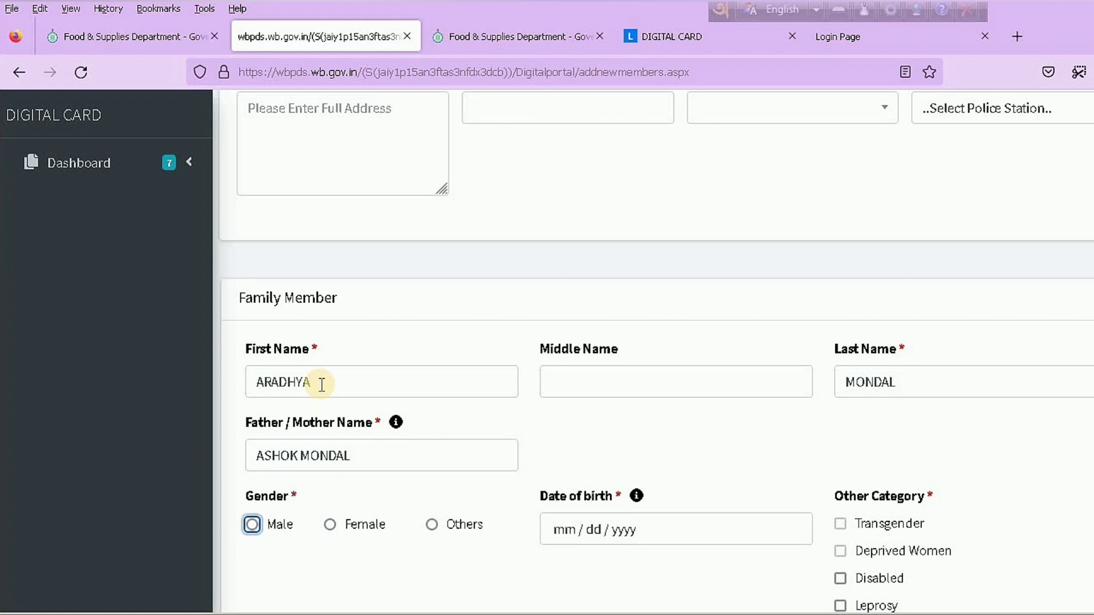
key("Right")
scroll(320, 385, "down", 4)
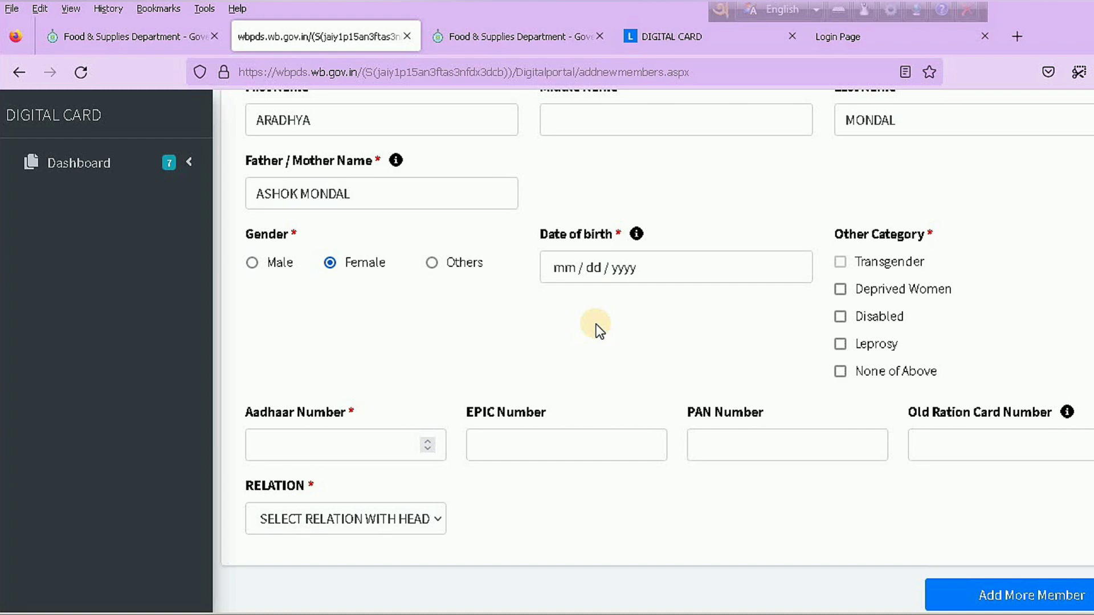
left_click(565, 273)
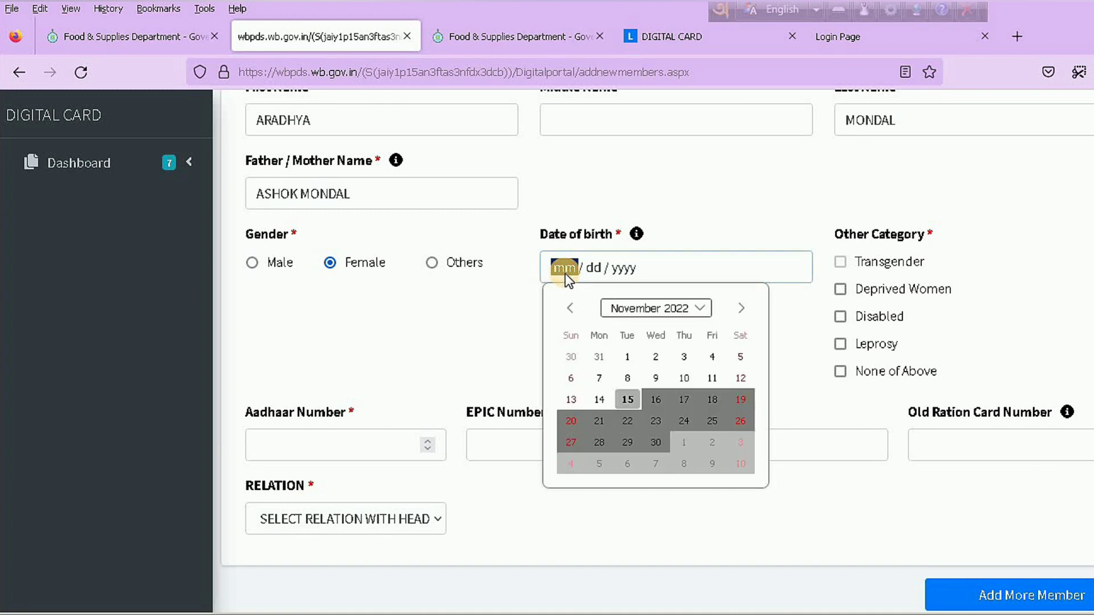
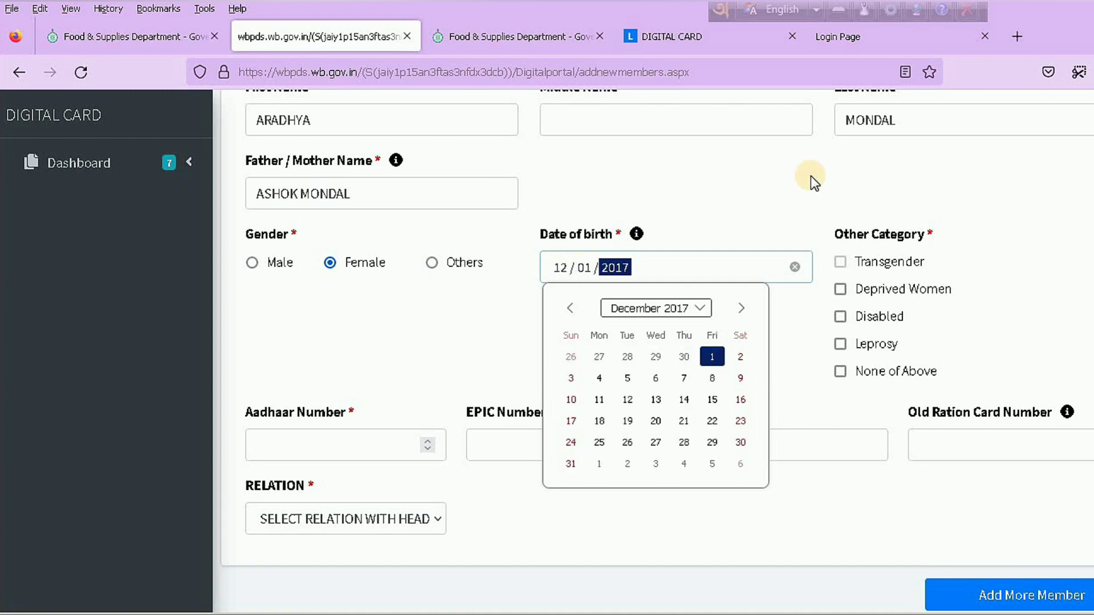
left_click(812, 176)
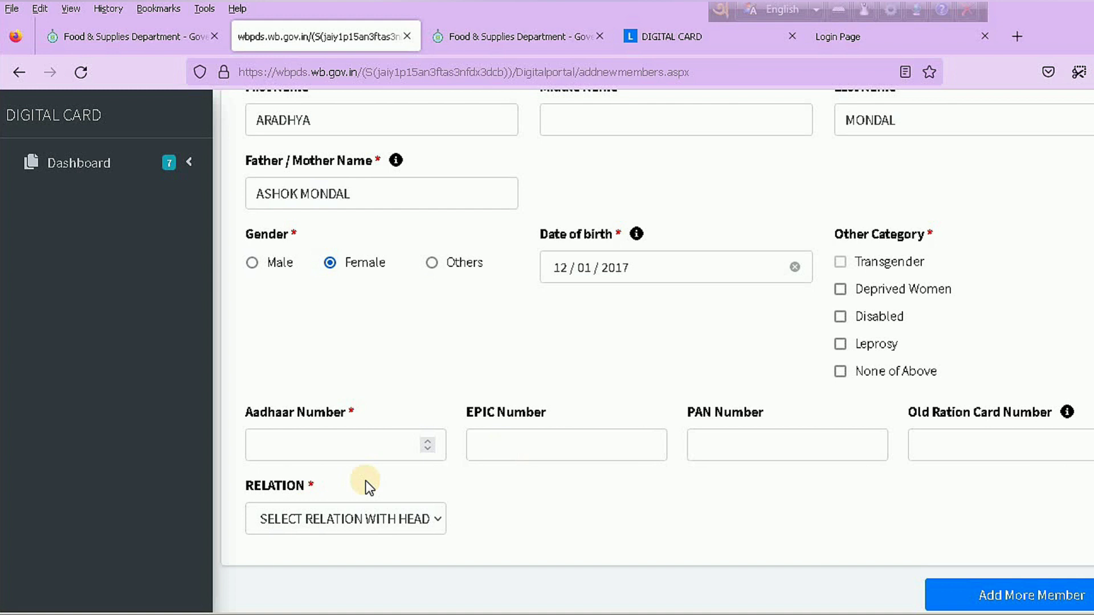
Enter the member's Aadhaar number and set Relation with head to FATHER
left_click(318, 445)
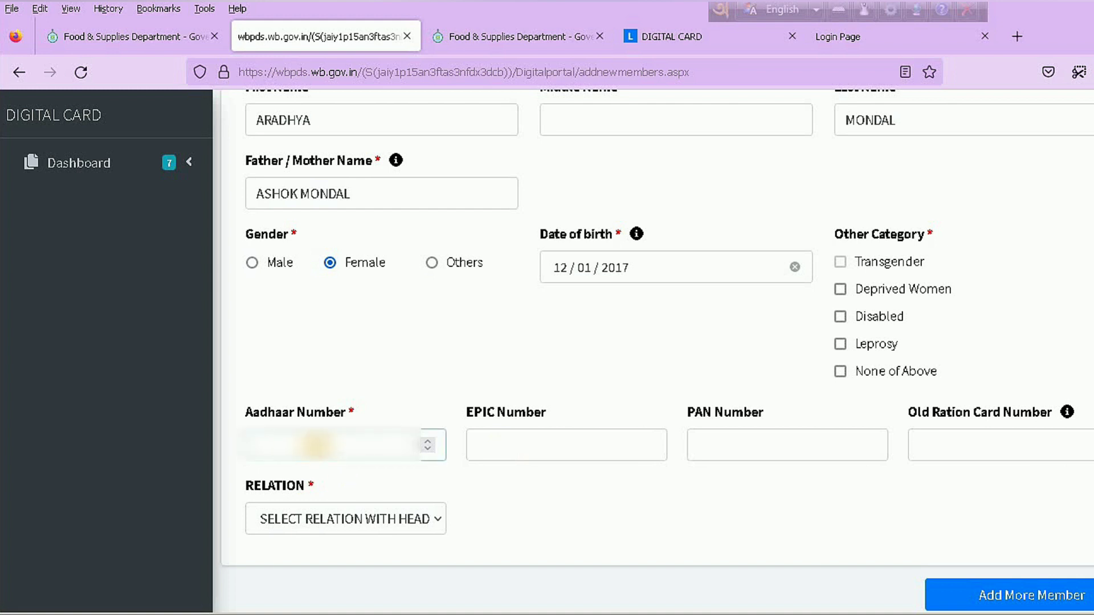
type("123456")
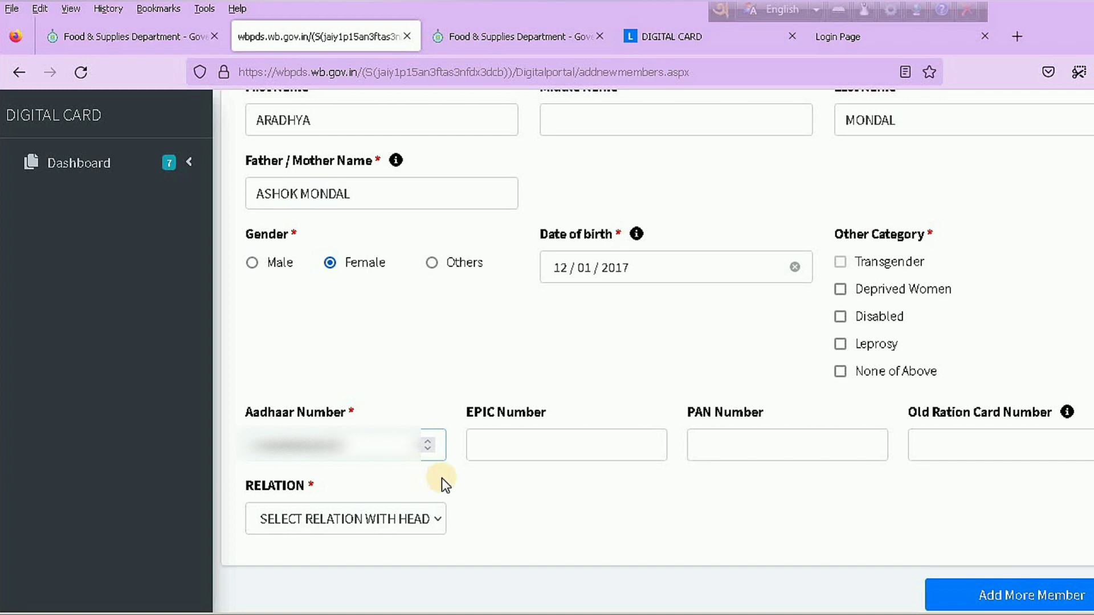
scroll(442, 478, "down", 3)
left_click(391, 432)
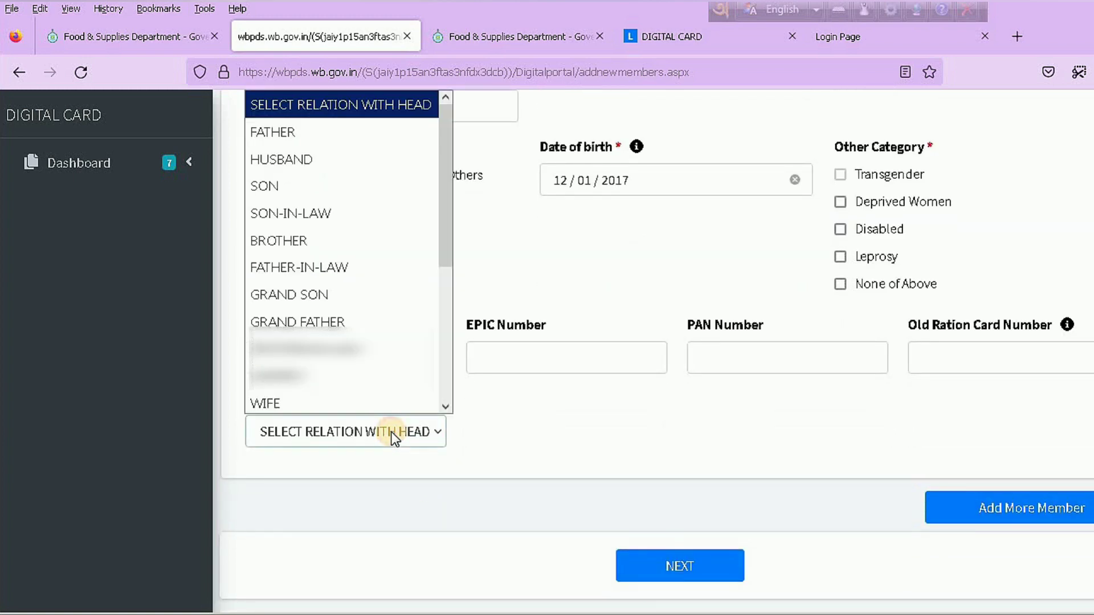
left_click(269, 132)
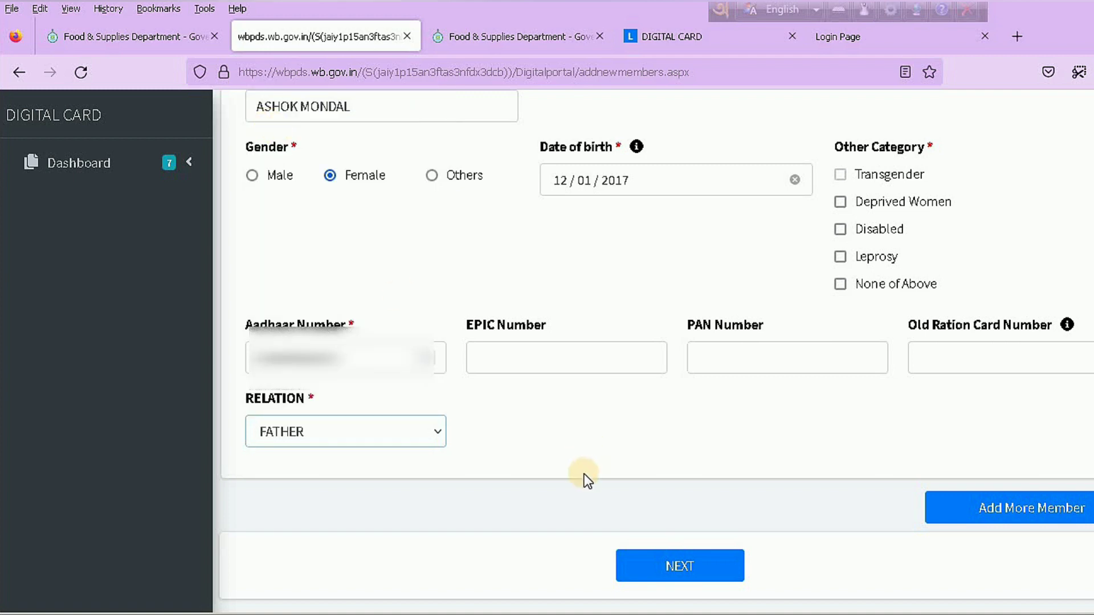
scroll(587, 479, "up", 9)
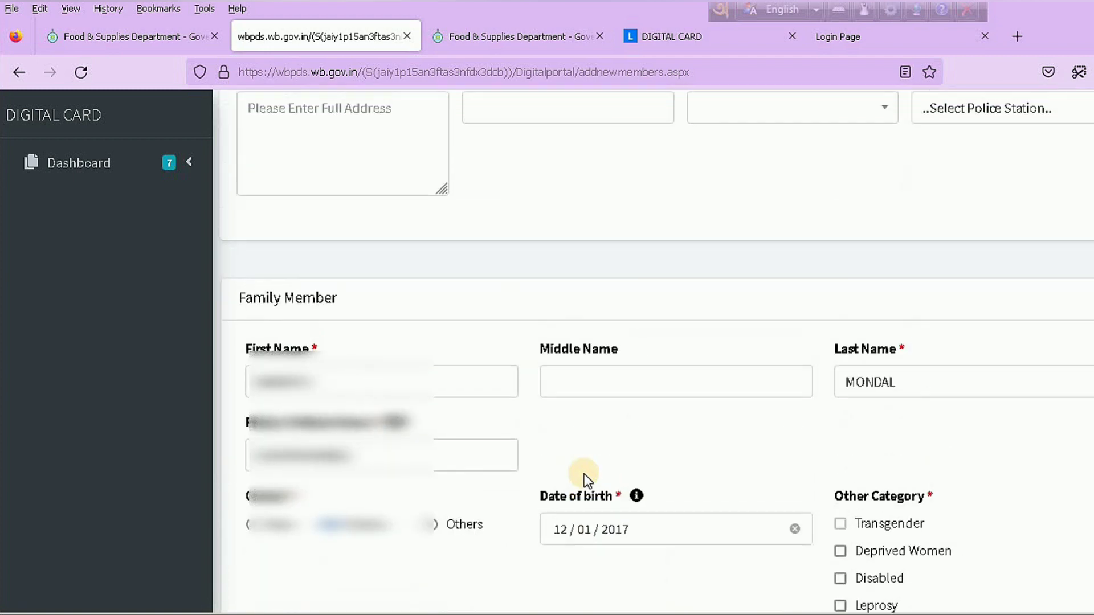
Type the full village, post office, police station and district address, correcting the district to 24 Parganas
left_click(317, 296)
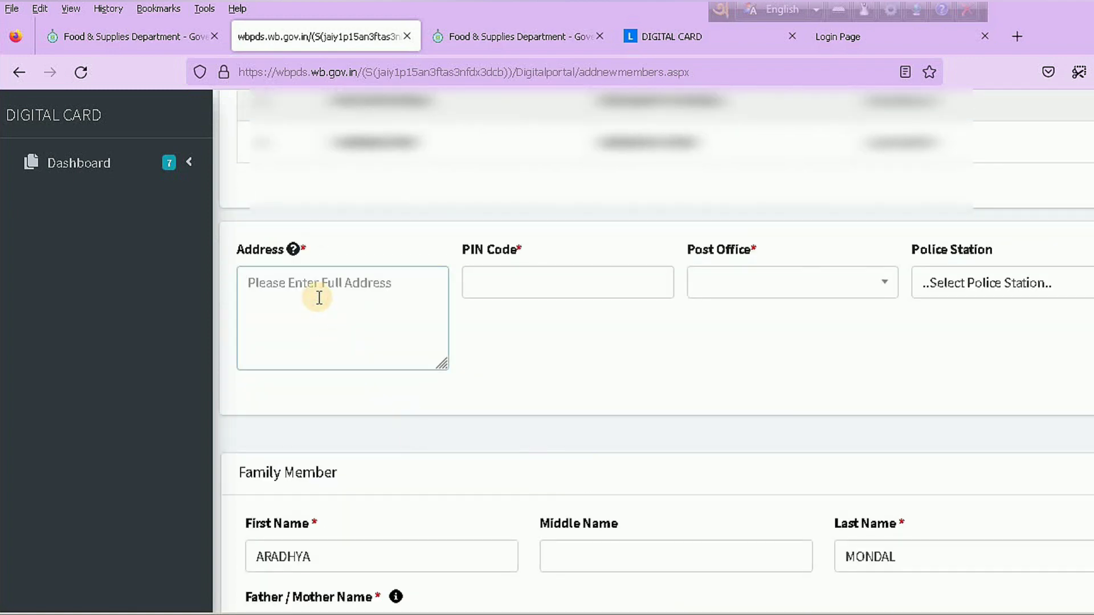
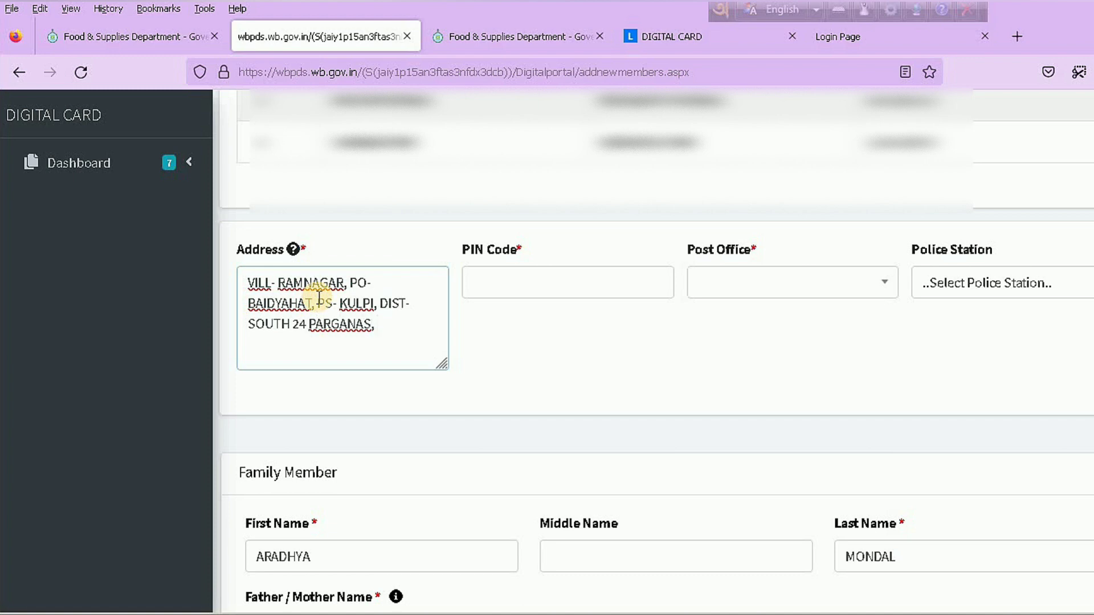
Set PIN code 743336 and choose Baidyahat as the post office
left_click(547, 293)
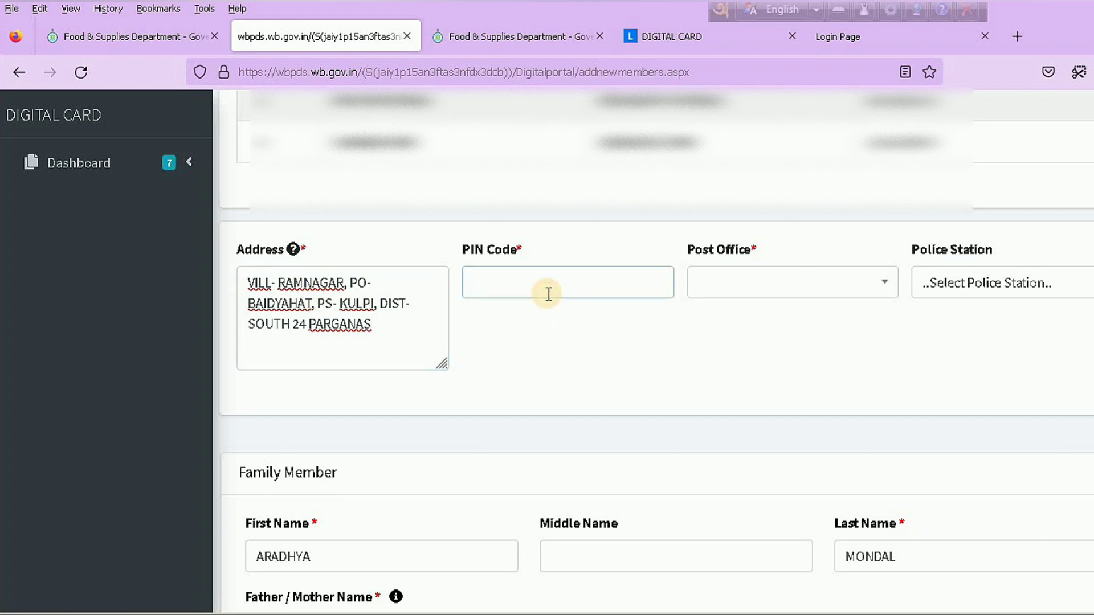
type("7433")
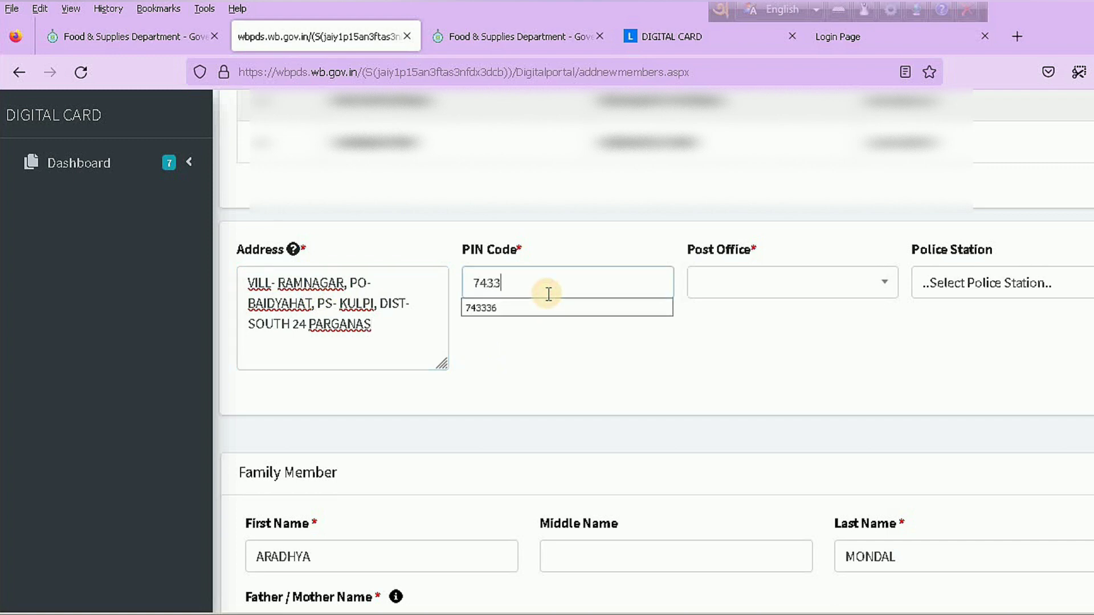
left_click(533, 306)
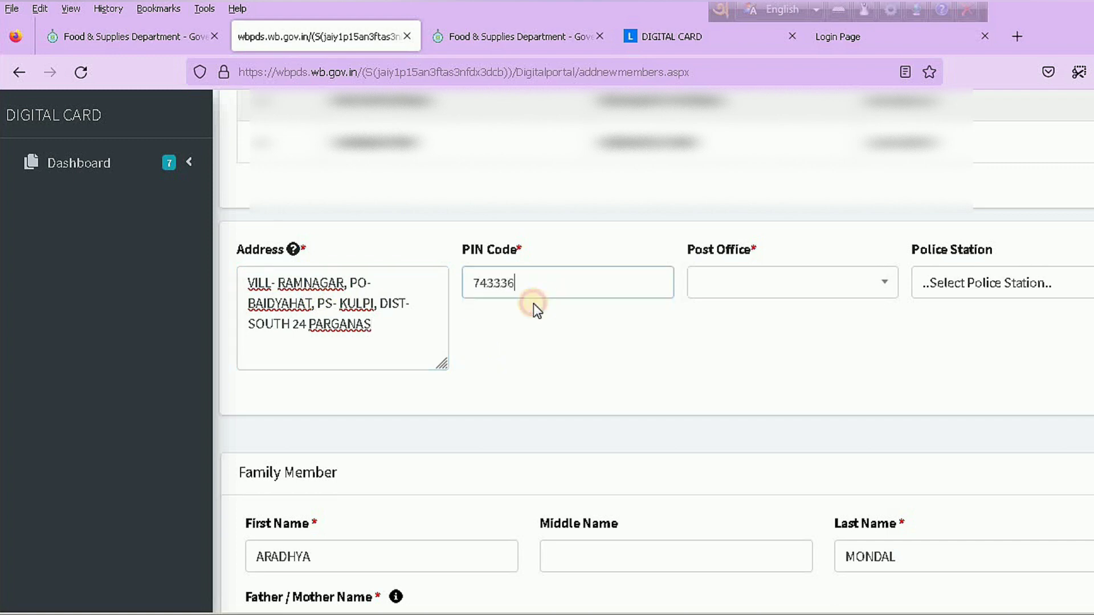
left_click(729, 284)
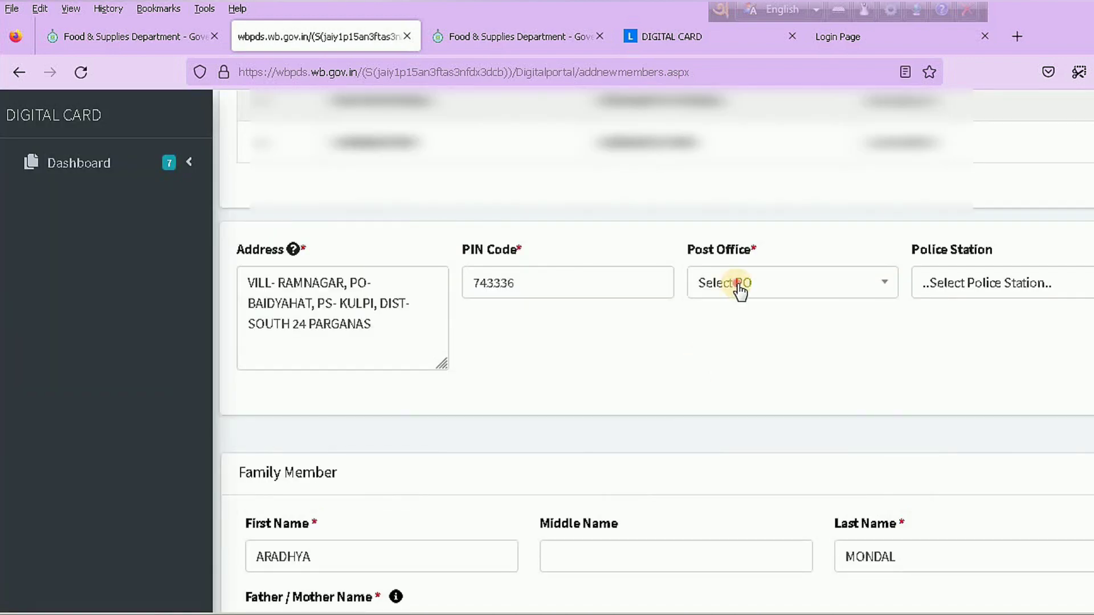
left_click(738, 288)
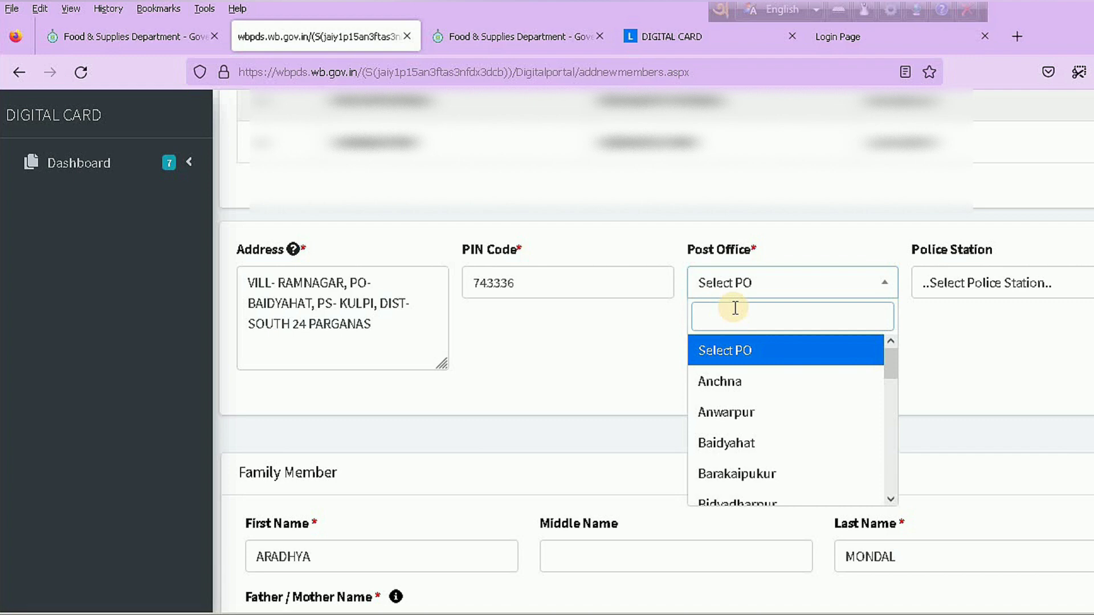
type("BAI")
left_click(732, 349)
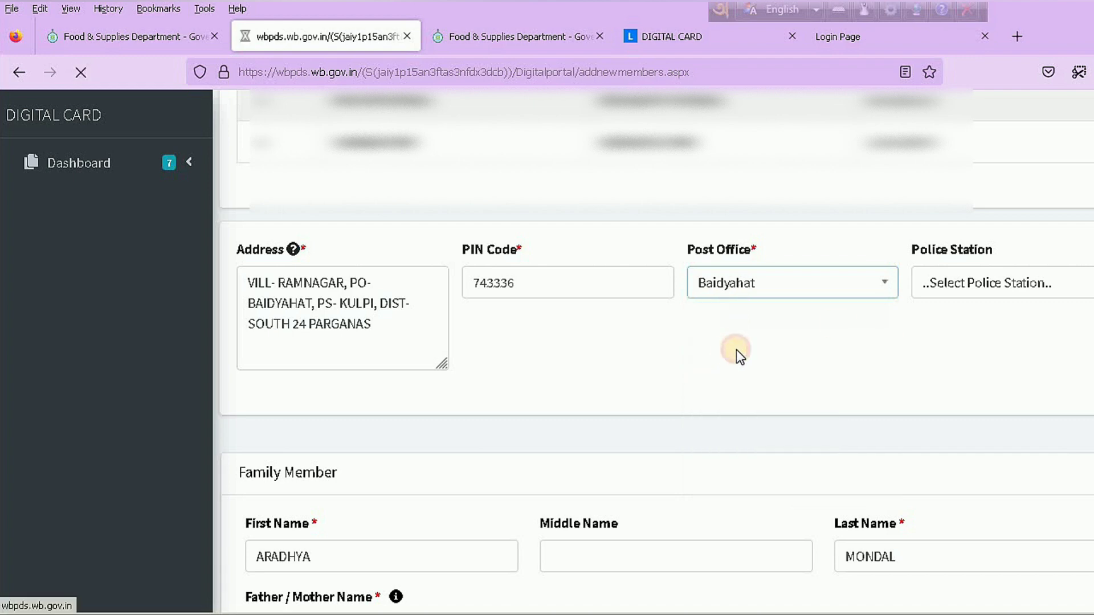
Select KULPI as the police station
left_click(967, 288)
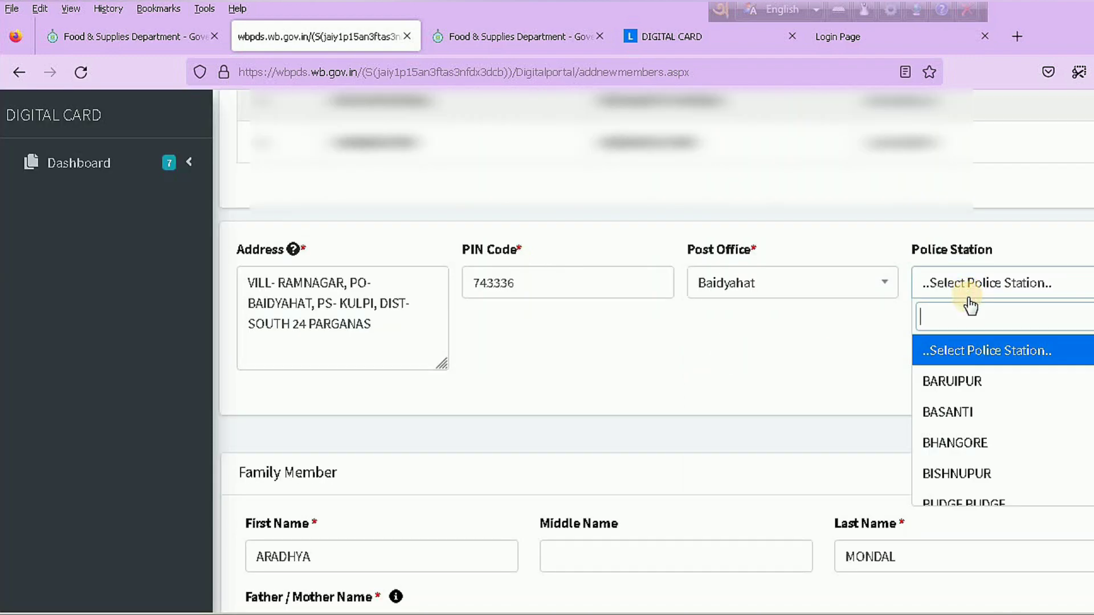
type("KU")
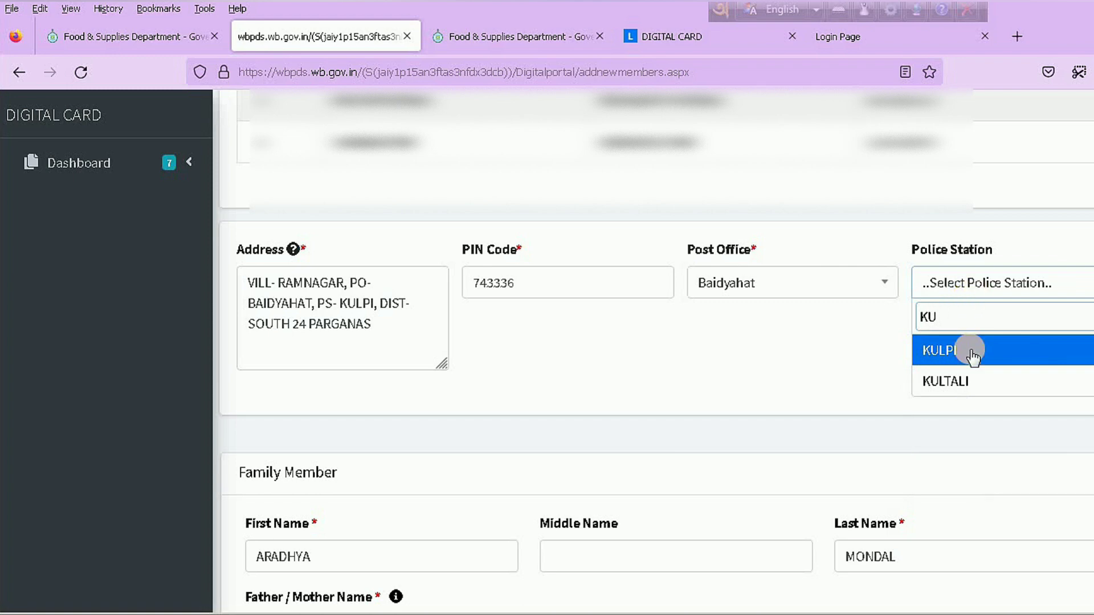
left_click(971, 352)
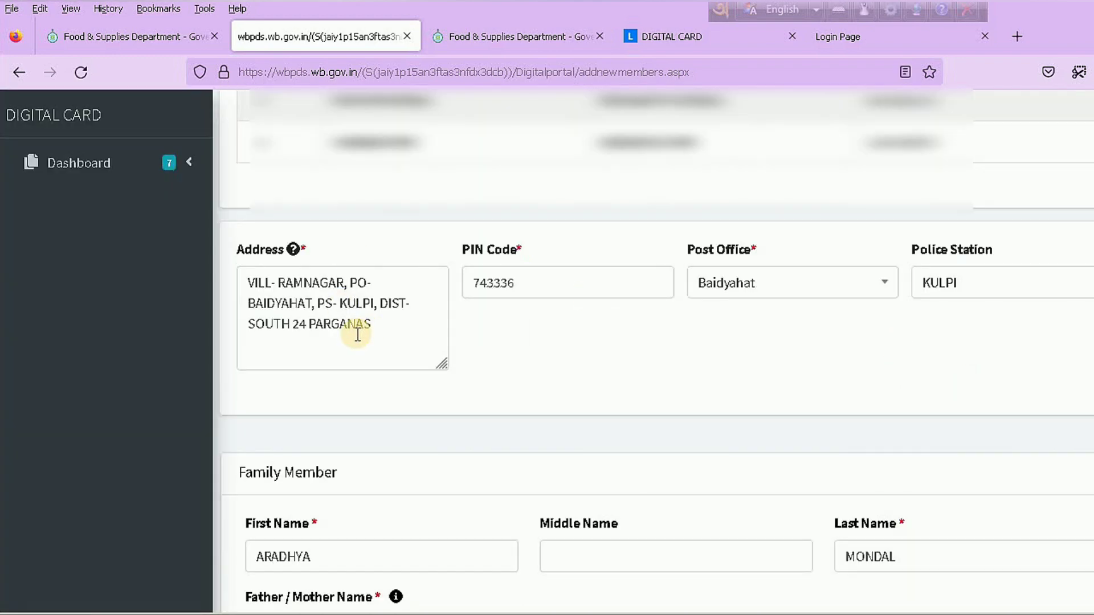
scroll(479, 332, "down", 2)
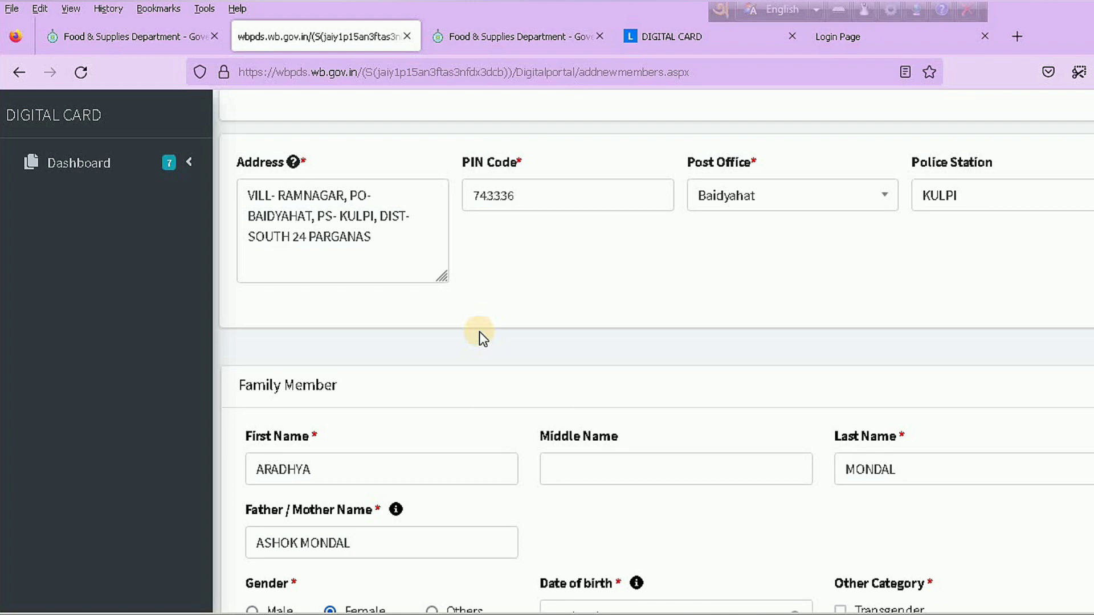
scroll(480, 332, "down", 2)
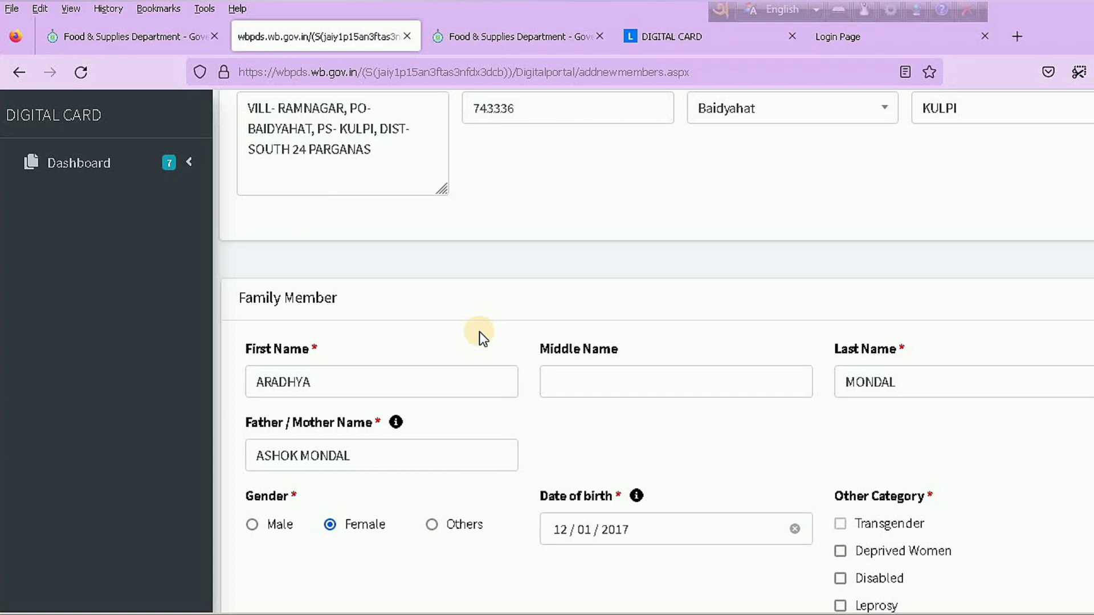
scroll(479, 331, "down", 2)
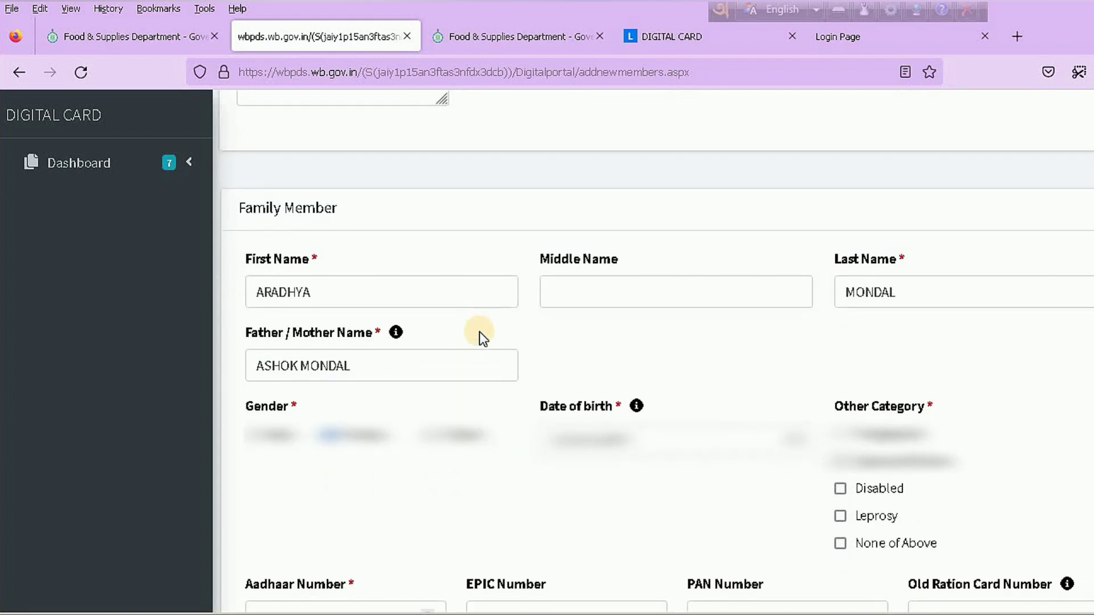
scroll(480, 332, "down", 4)
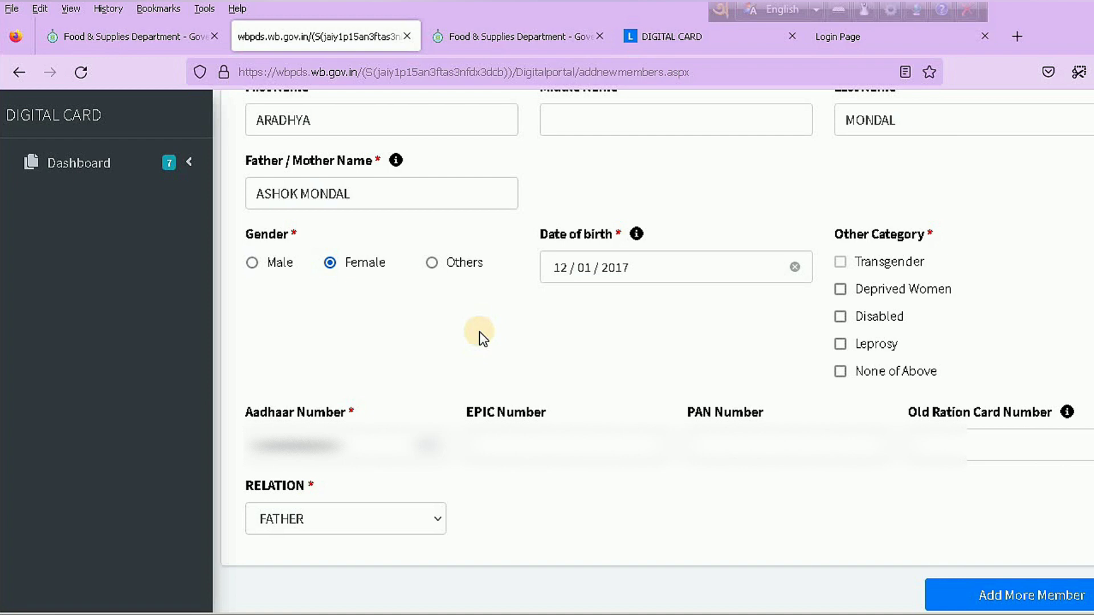
scroll(480, 331, "down", 3)
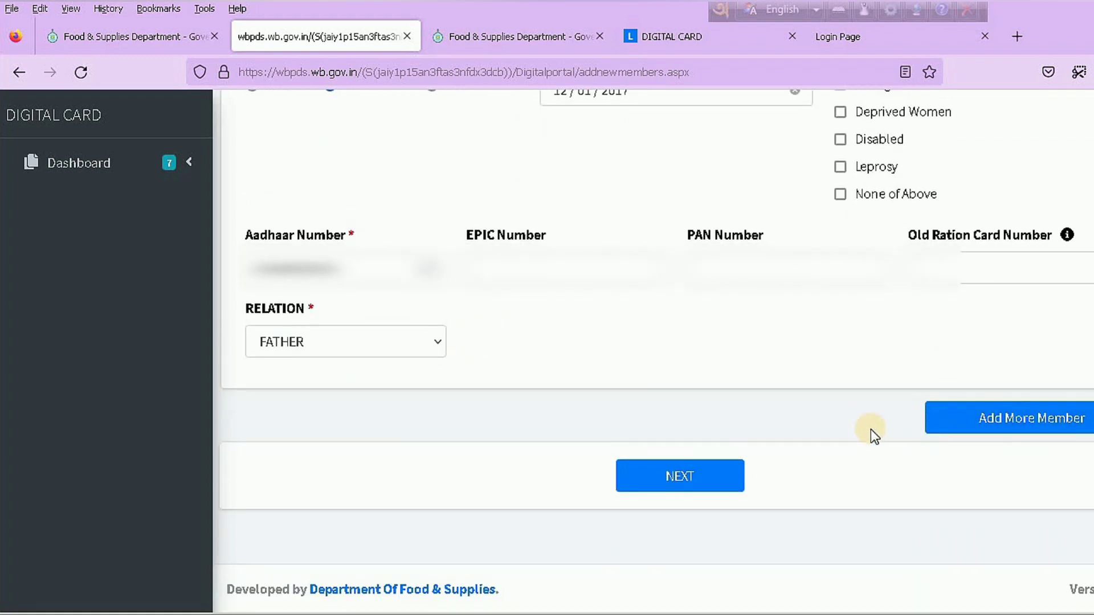
Submit the new member's details and review the Newly Added Members table
left_click(699, 476)
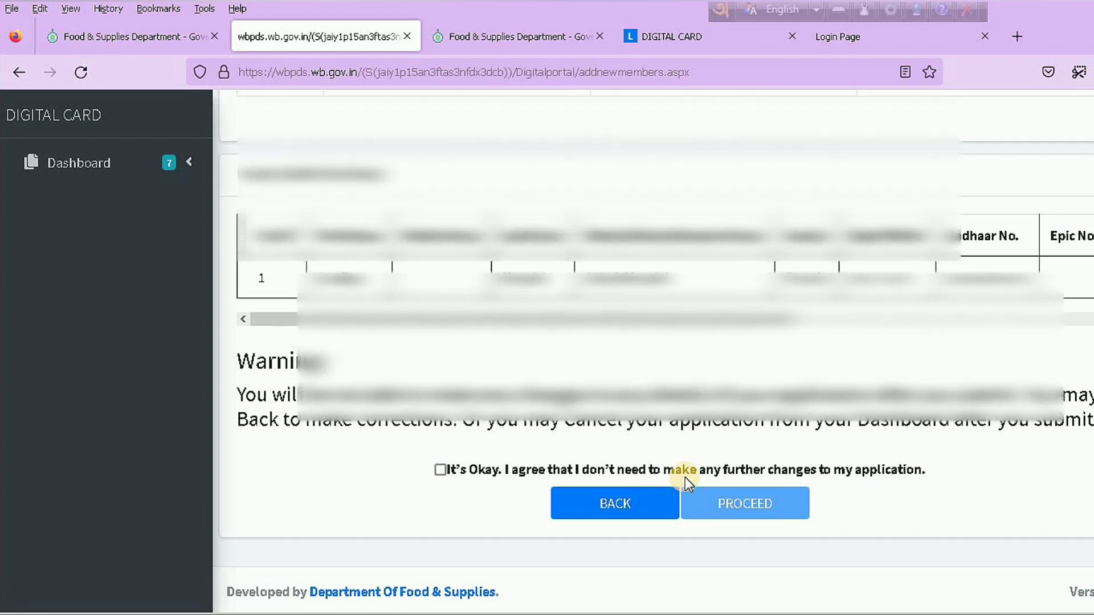
scroll(685, 478, "up", 3)
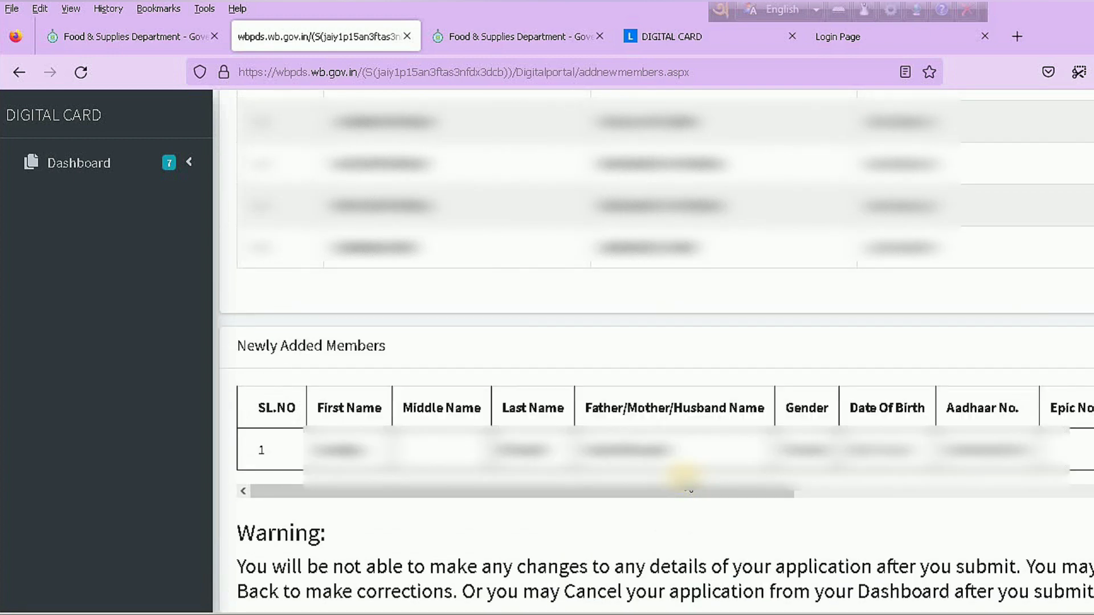
left_click_drag(687, 489, 676, 531)
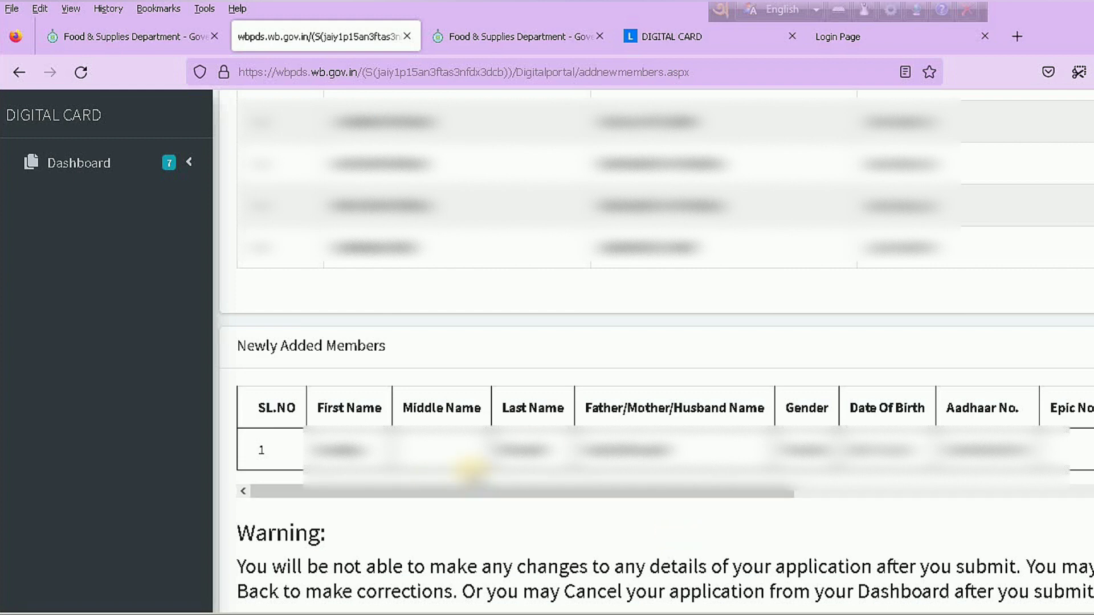
scroll(436, 472, "down", 3)
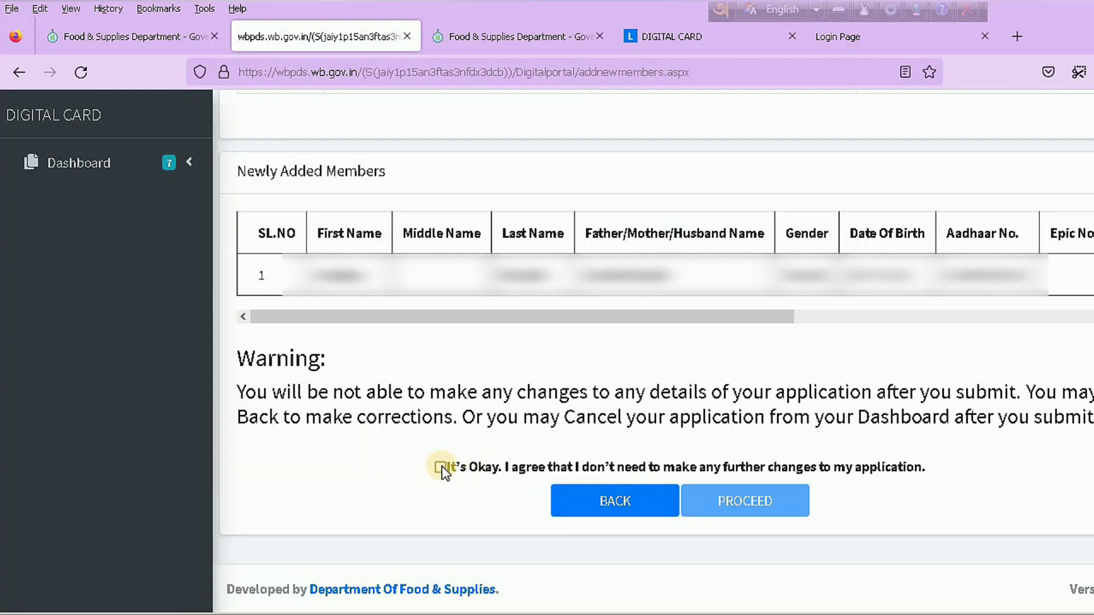
Tick the 'It's Okay' agreement and proceed to the document upload step
left_click(440, 468)
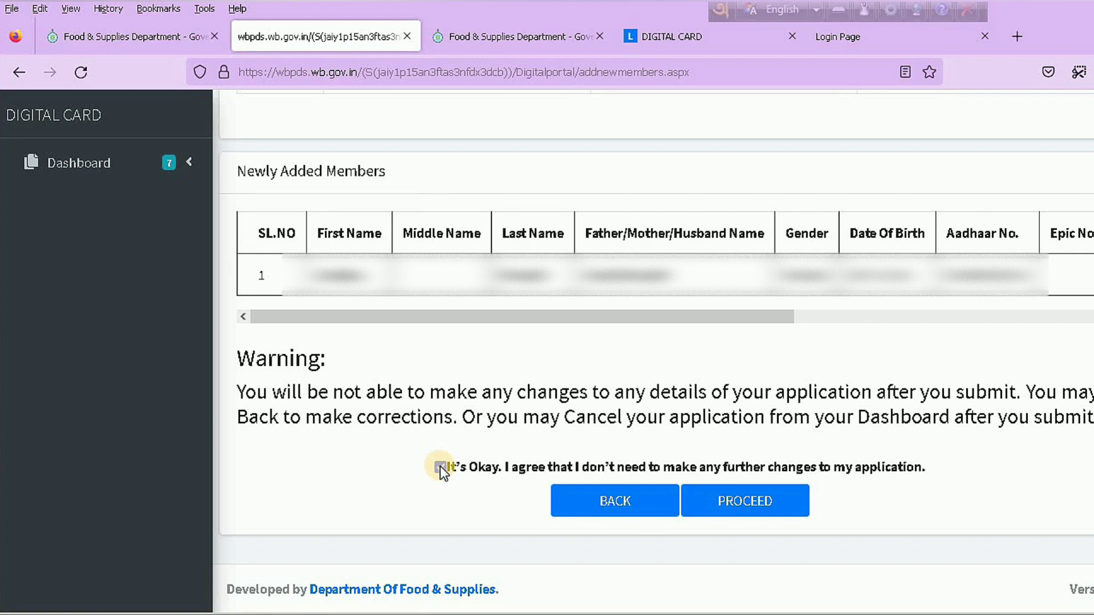
left_click(441, 466)
left_click(749, 504)
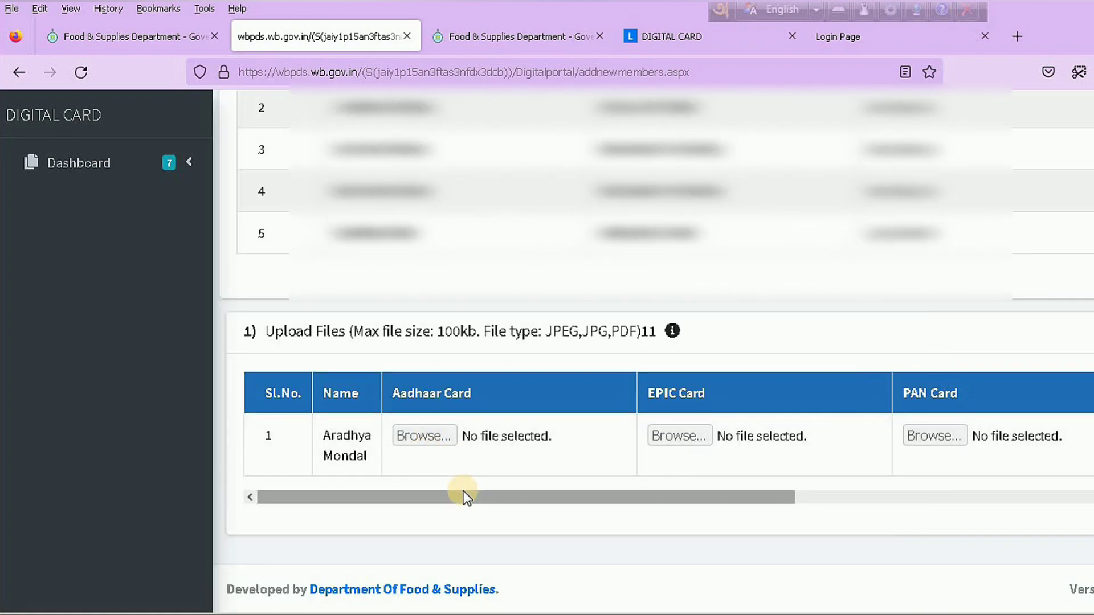
Attach the 'aradhya' JPG as the Birth Certificate and upload it
left_click_drag(463, 491, 760, 513)
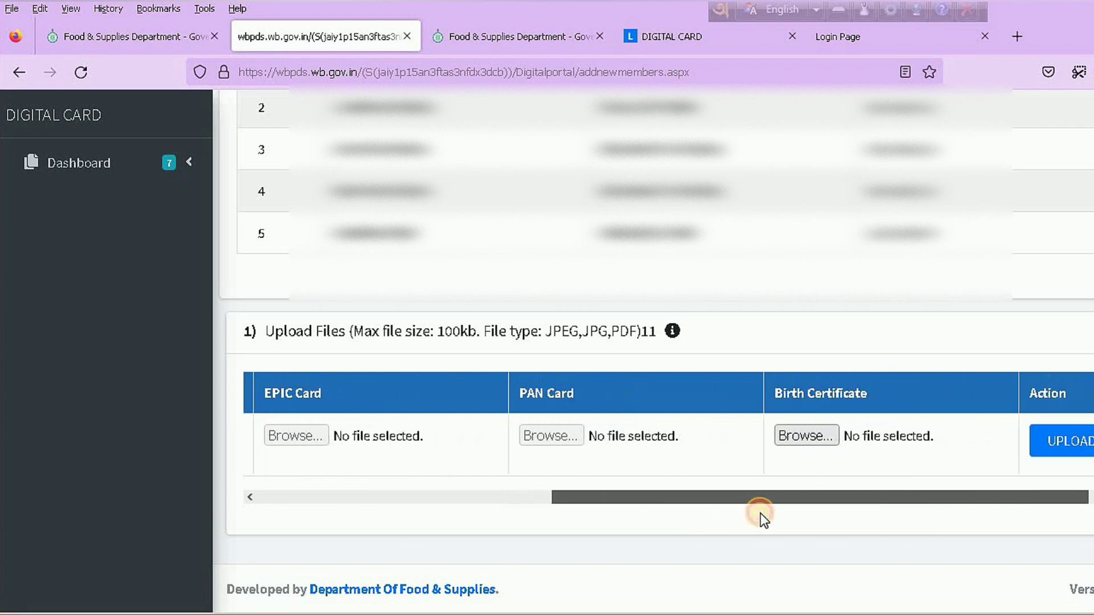
left_click(805, 436)
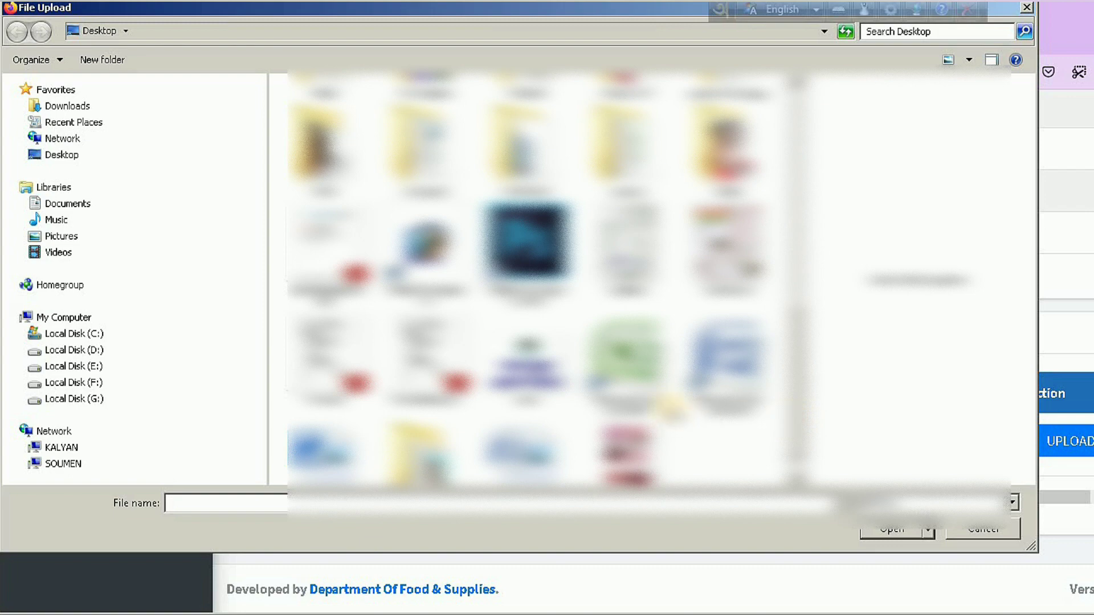
type("aradhya")
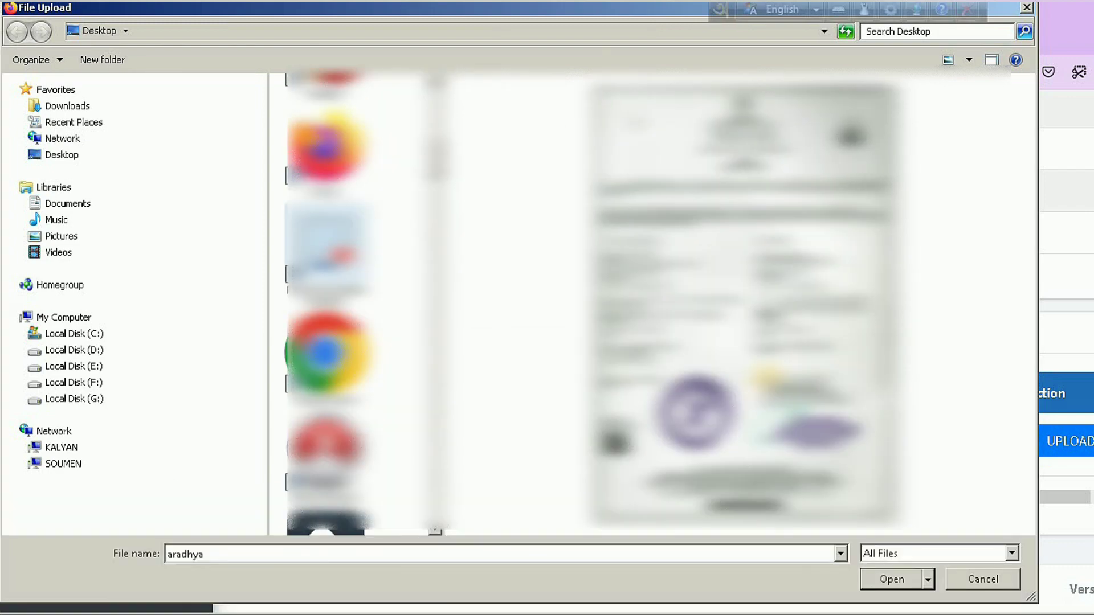
left_click(904, 580)
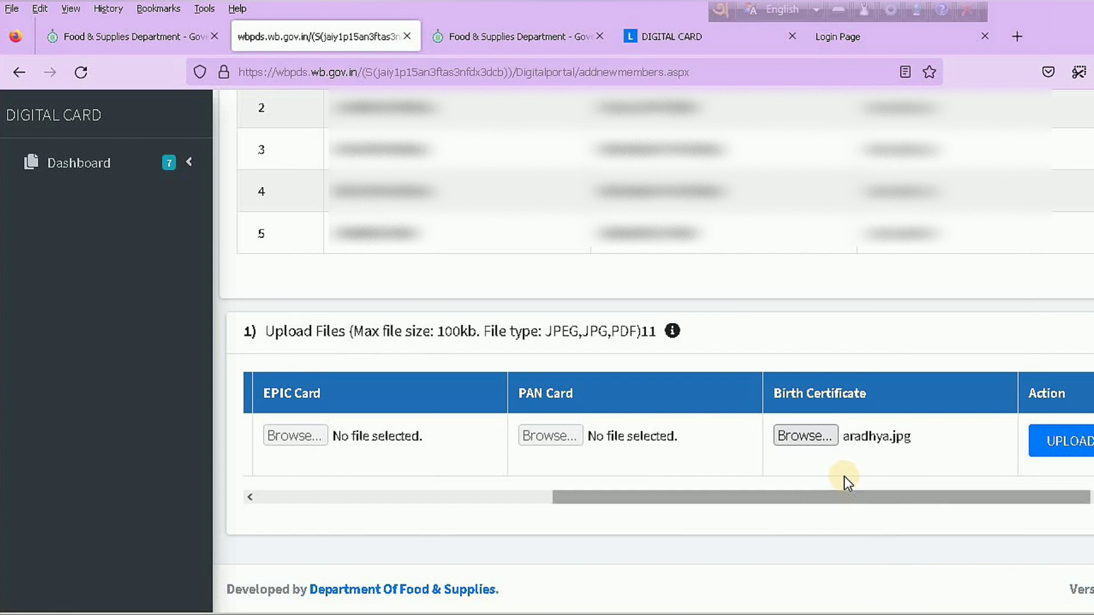
left_click(1049, 443)
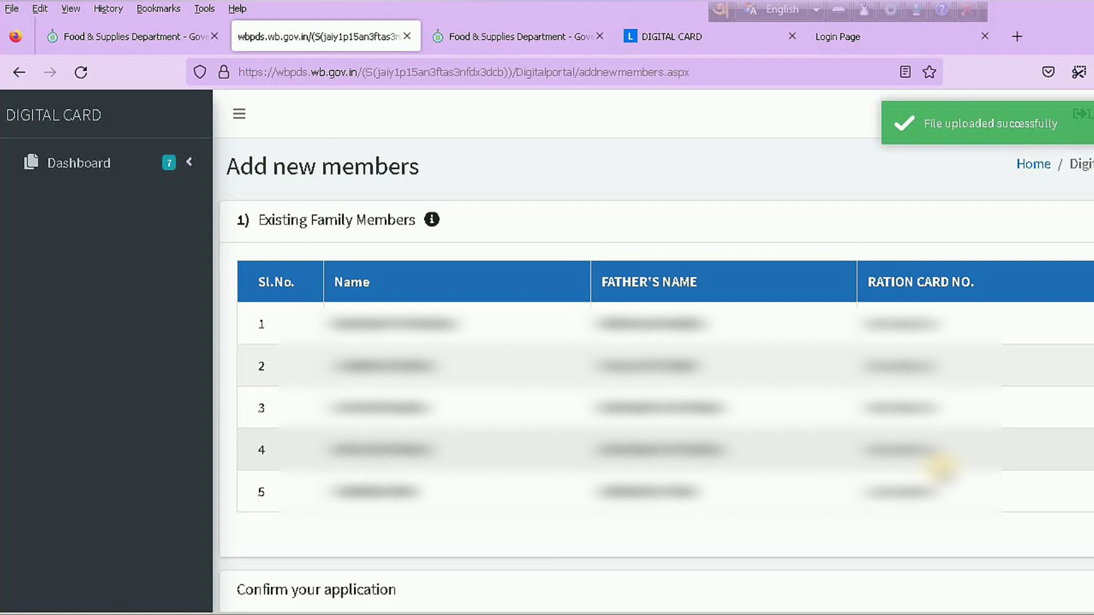
Accept the certification declaration and request a one-time password
scroll(242, 405, "down", 4)
left_click(243, 405)
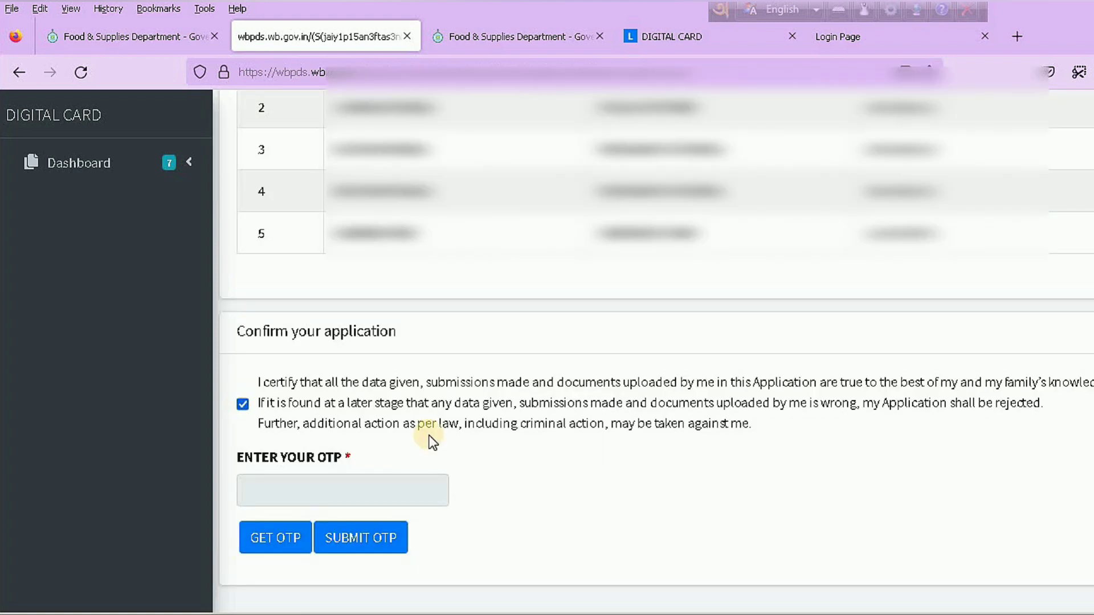
left_click(275, 537)
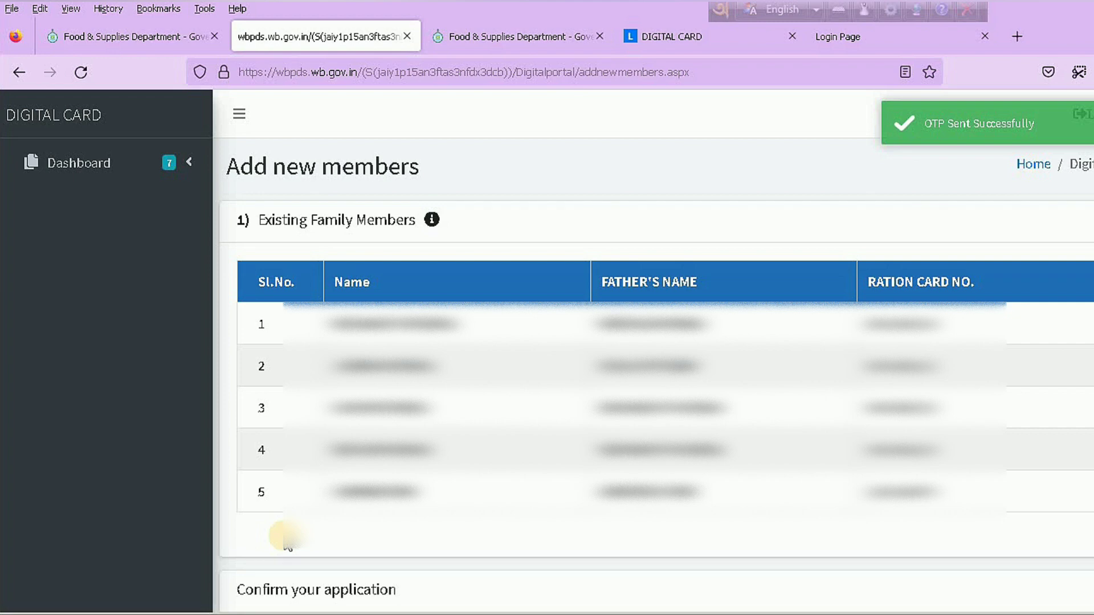
Enter the received OTP and submit the new-member application
scroll(285, 538, "down", 5)
left_click(333, 487)
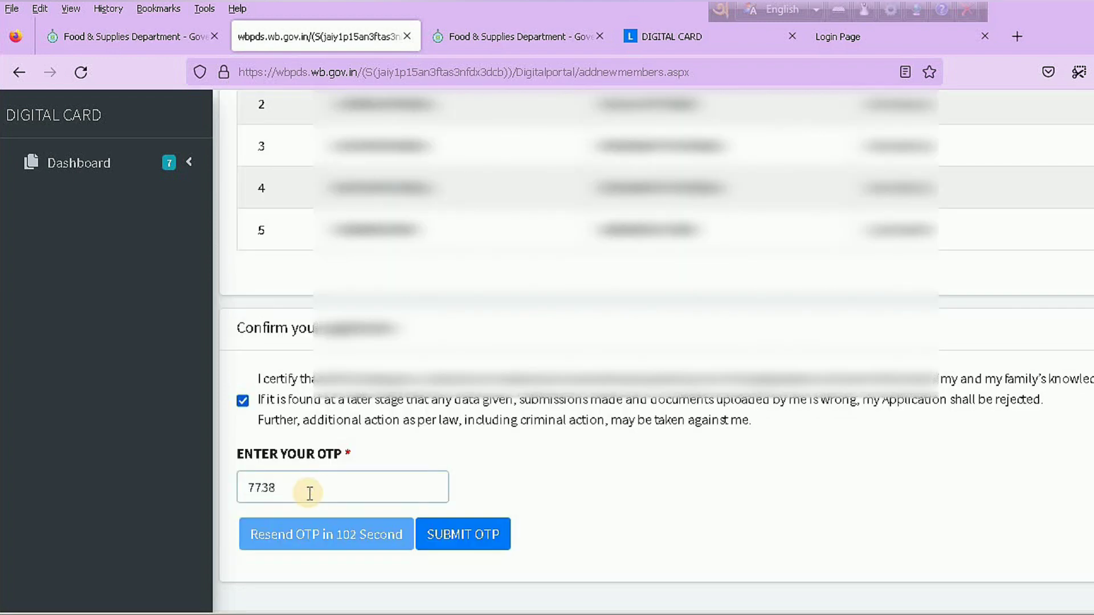
left_click(478, 532)
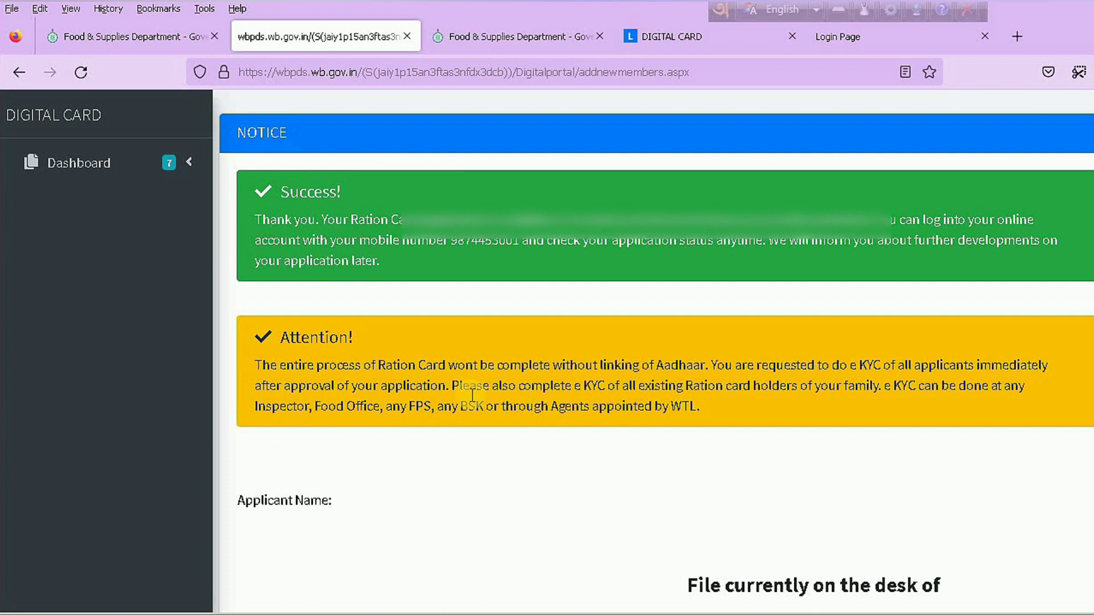
Go to the ration card portal's E-CITIZEN Check Application Status page
key("ctrl+Page_Up")
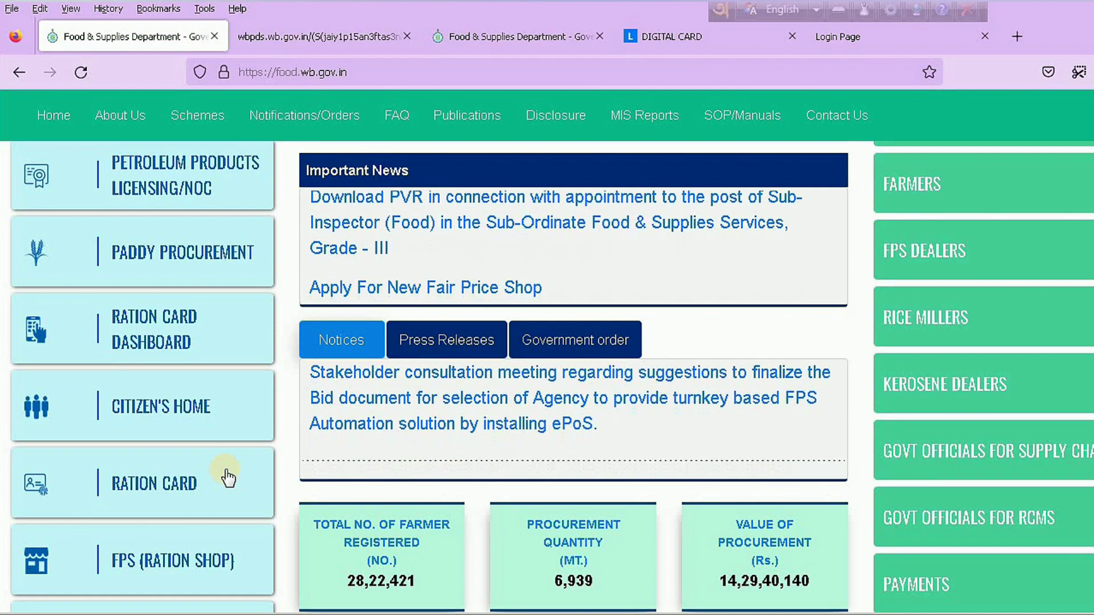
left_click(178, 489)
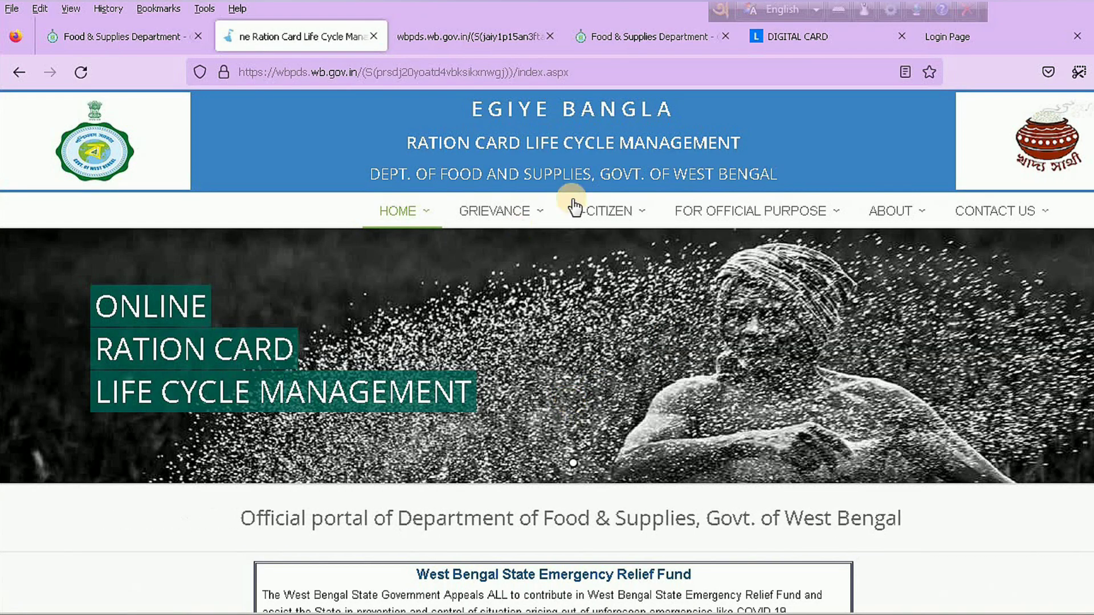
mouse_move(610, 214)
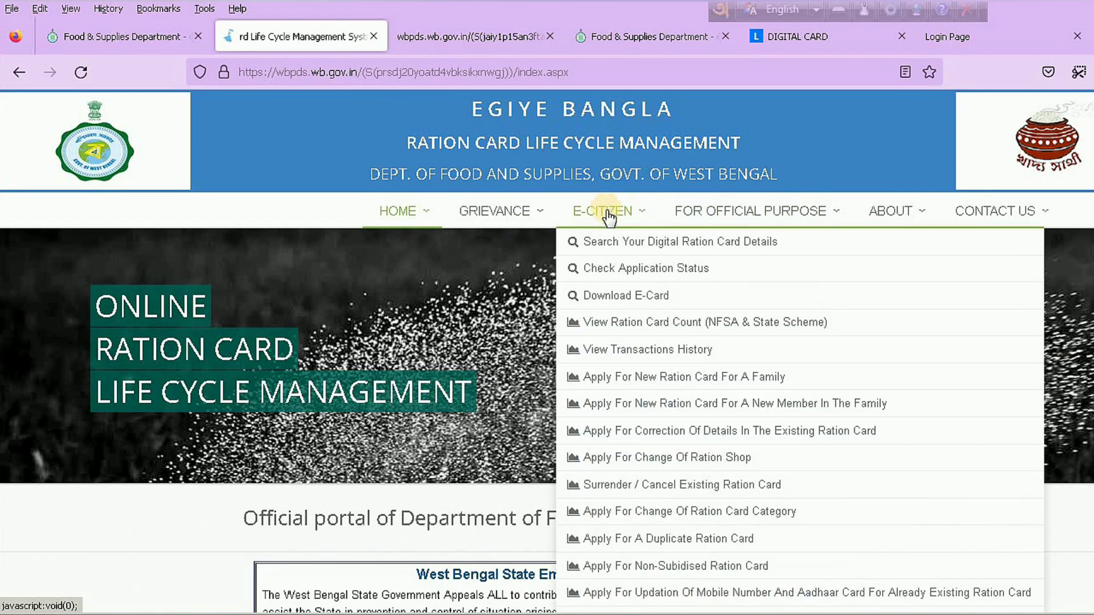
left_click(648, 271)
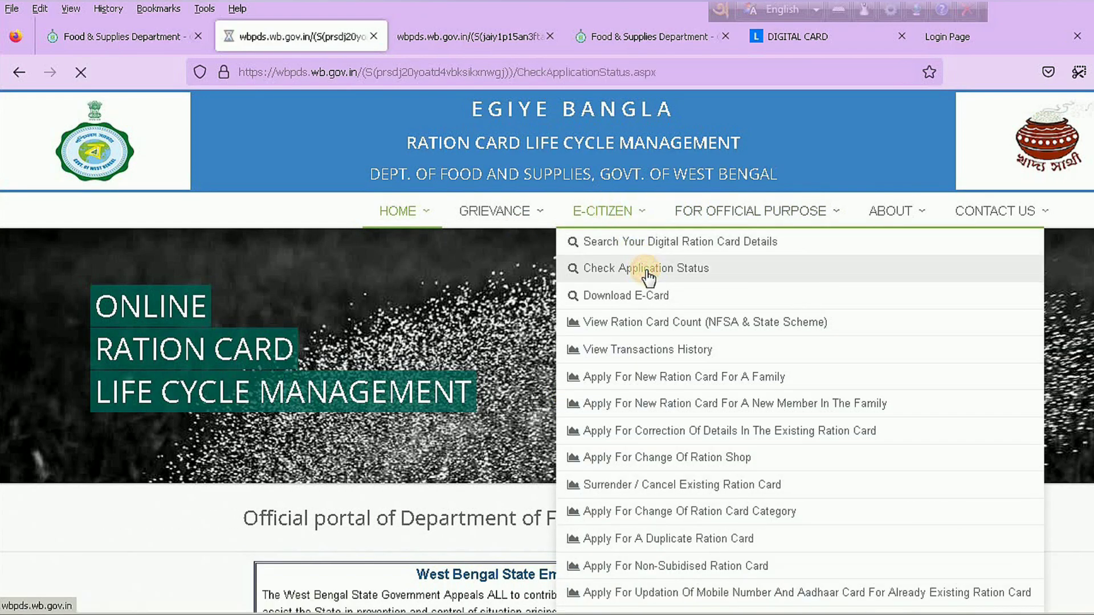
Choose Form-IV as the form type and enter the applicant's mobile number
left_click(509, 363)
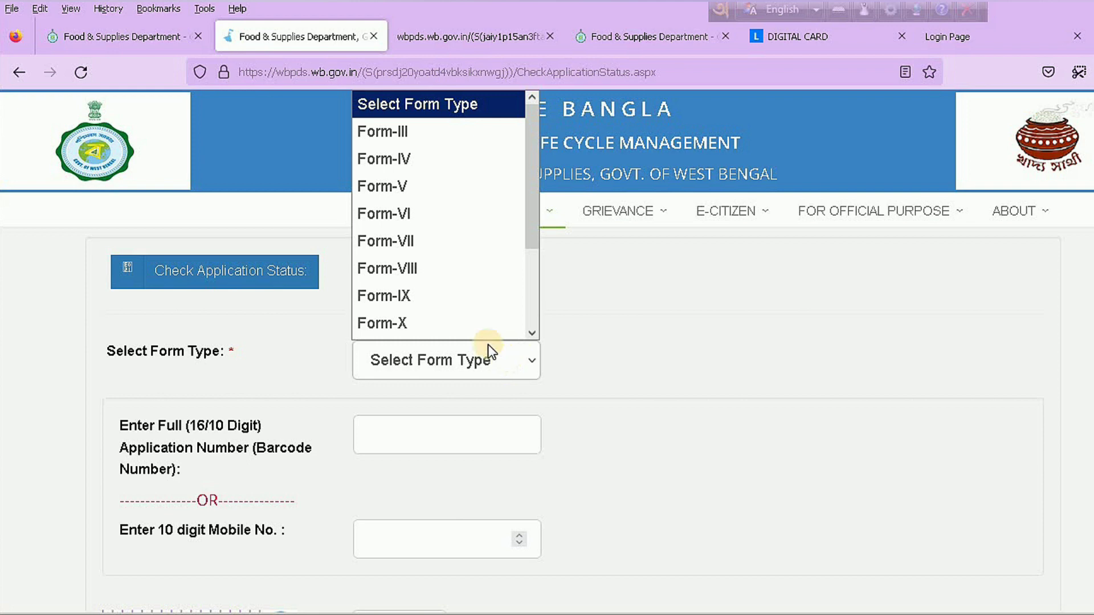
left_click(437, 159)
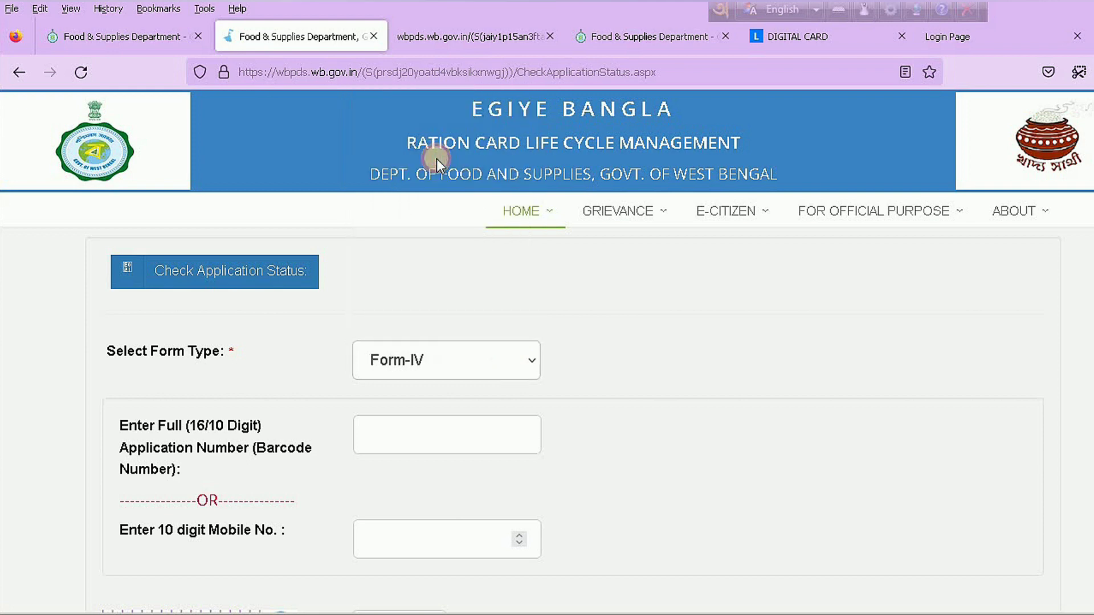
left_click(428, 437)
scroll(415, 486, "down", 3)
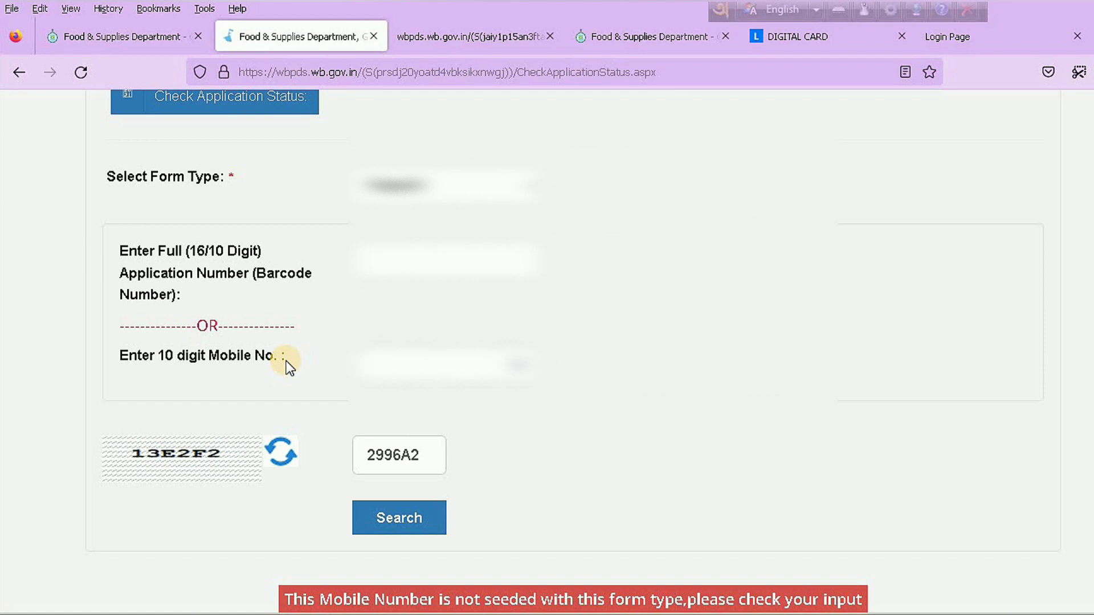
type("9876543")
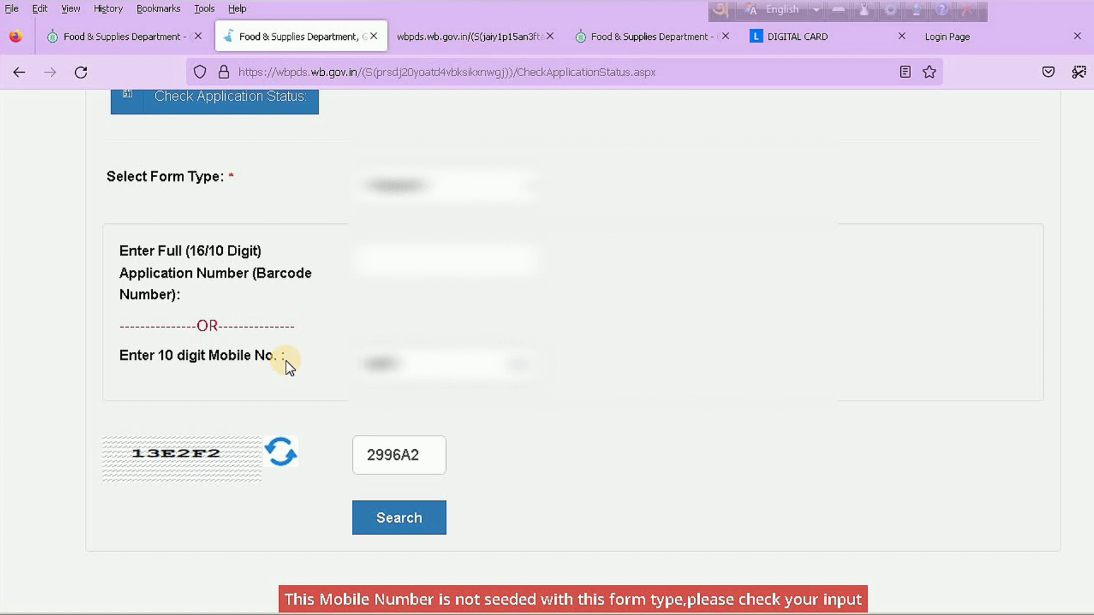
type("210")
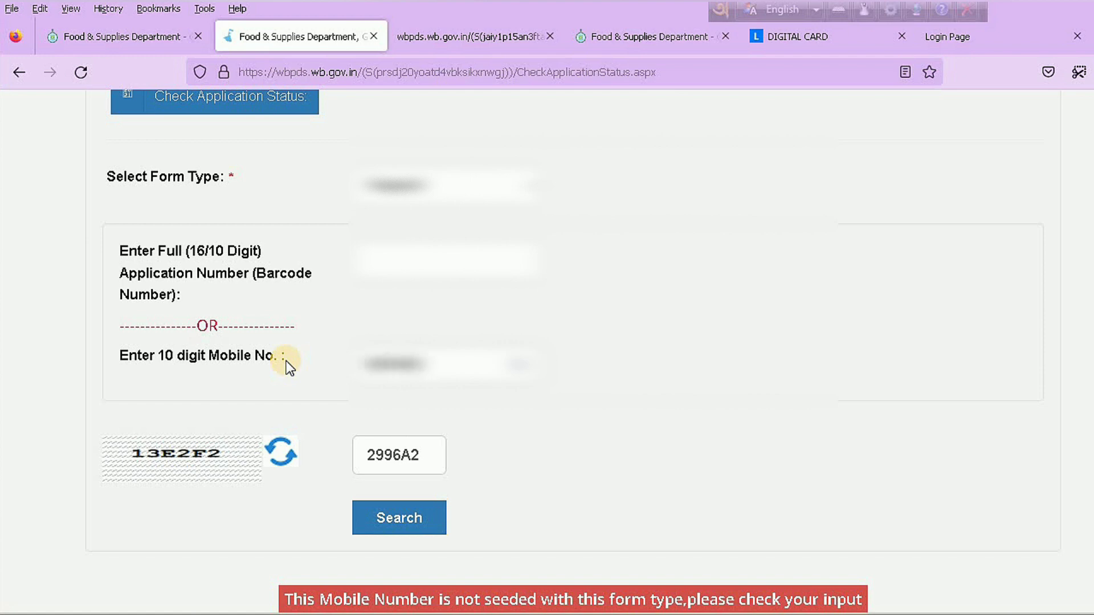
type("123")
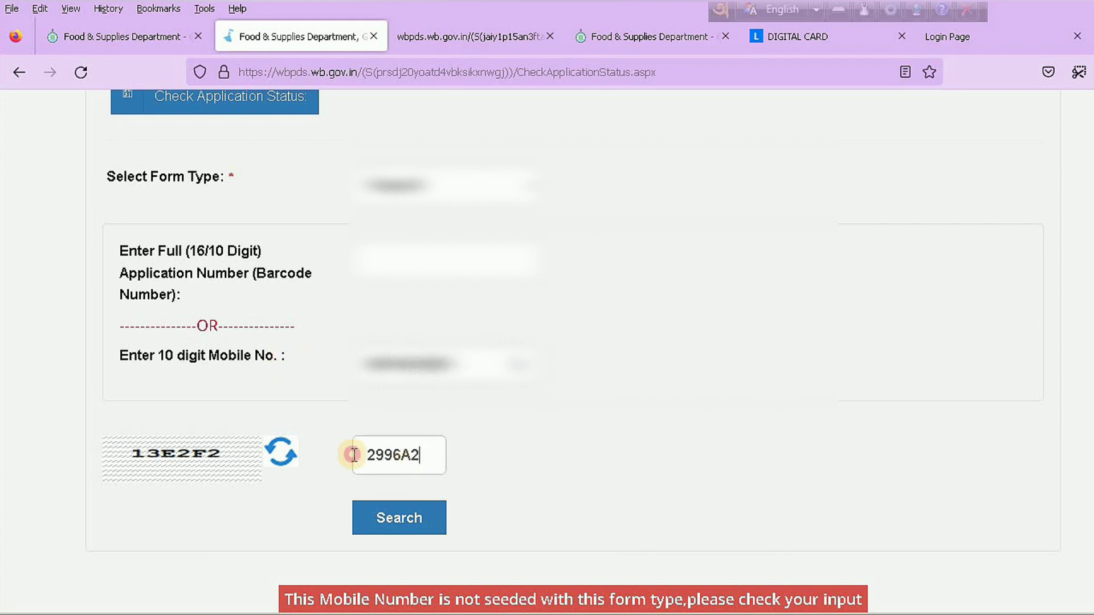
Enter the captcha and search, showing Form-IV Submitted Successfully dated 15/11/2022
double_click(393, 456)
type("13")
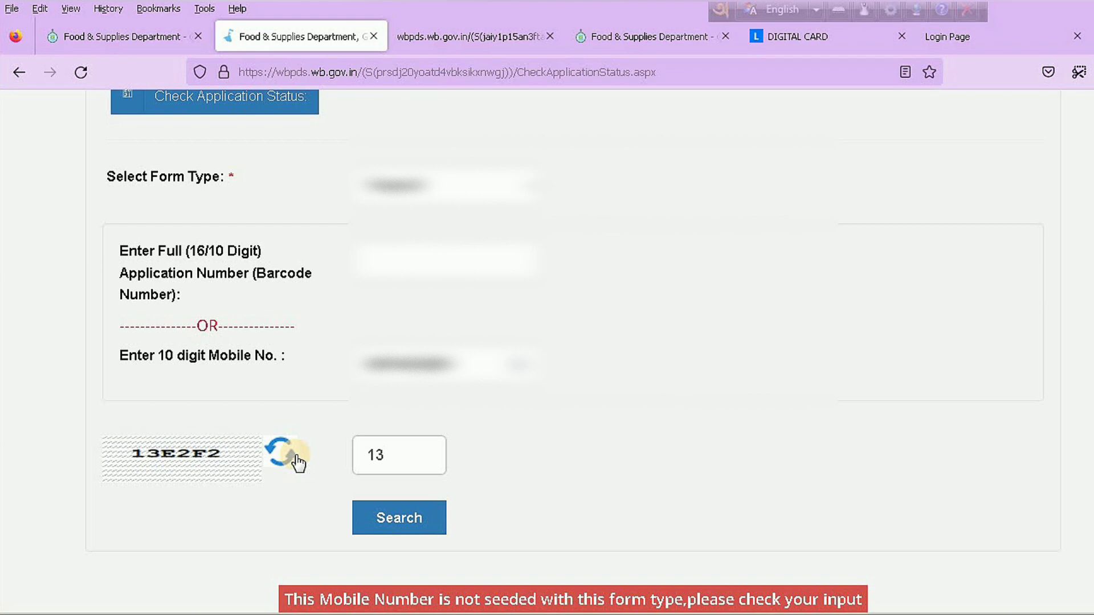
type("E2F2")
left_click(418, 528)
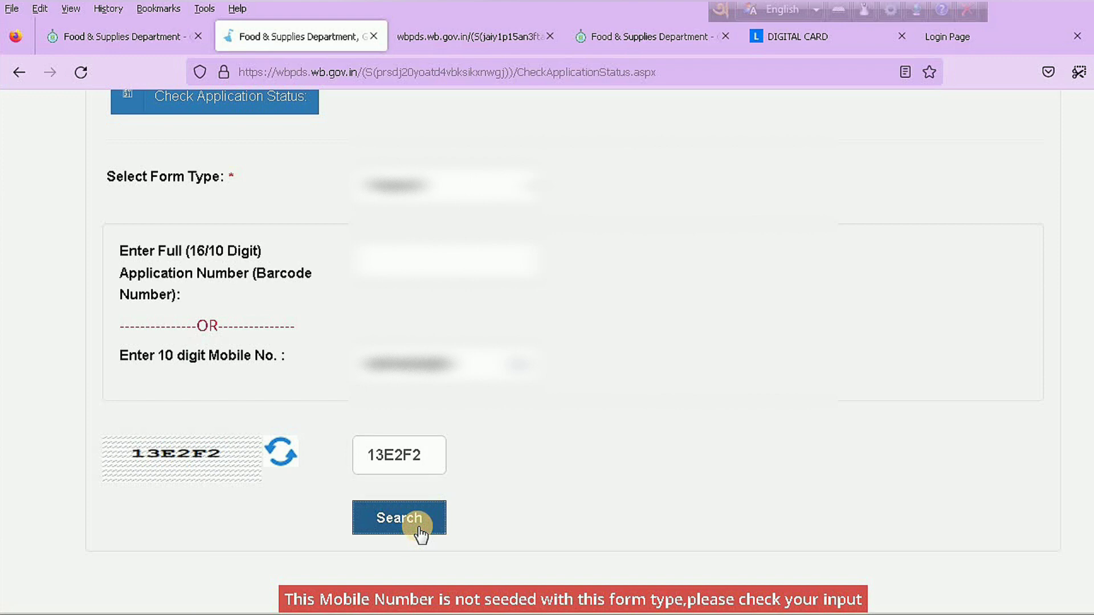
scroll(418, 528, "down", 6)
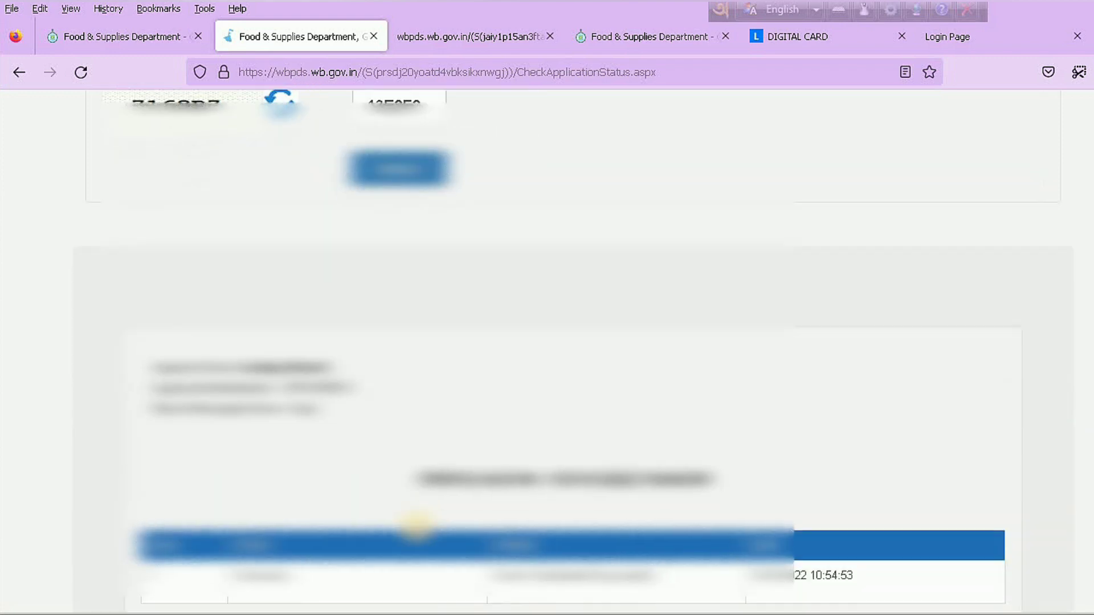
scroll(418, 527, "up", 1)
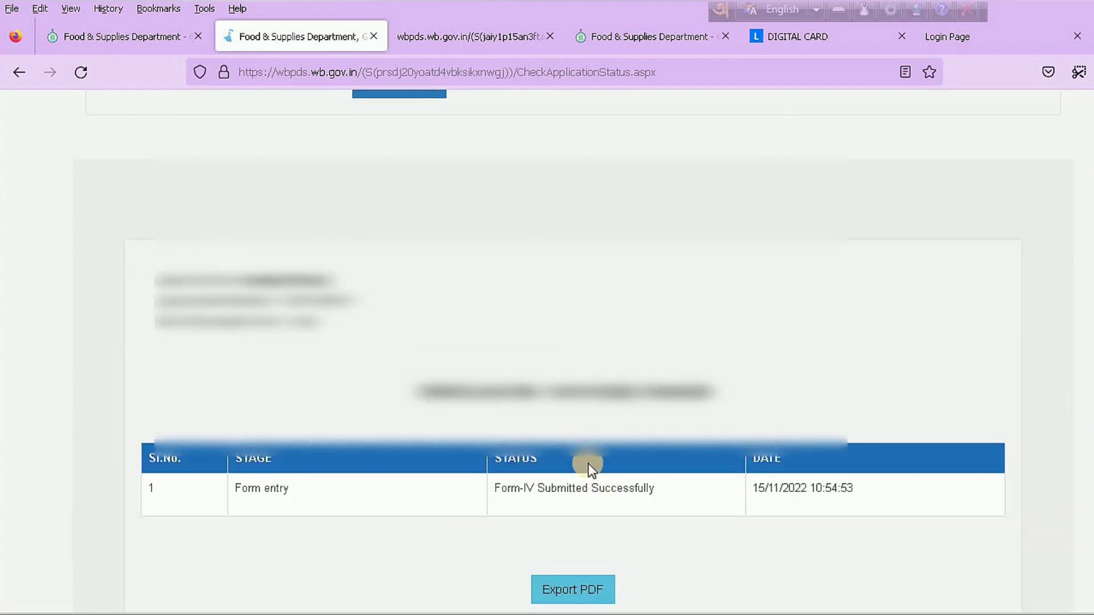
Export the status result as a PDF and open its Print dialog
left_click(582, 591)
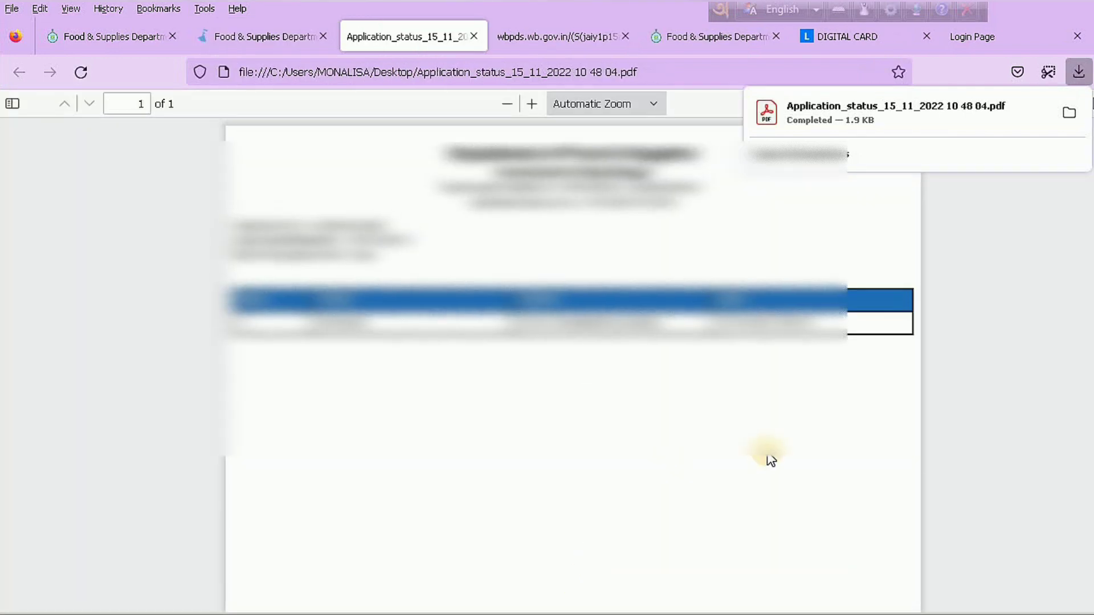
key("ctrl+p")
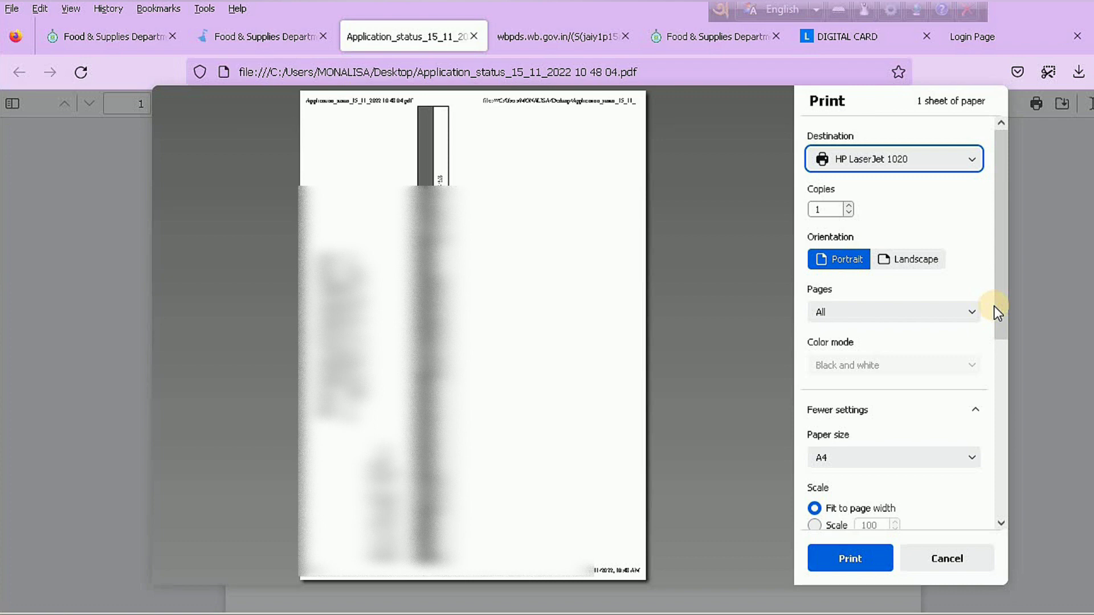